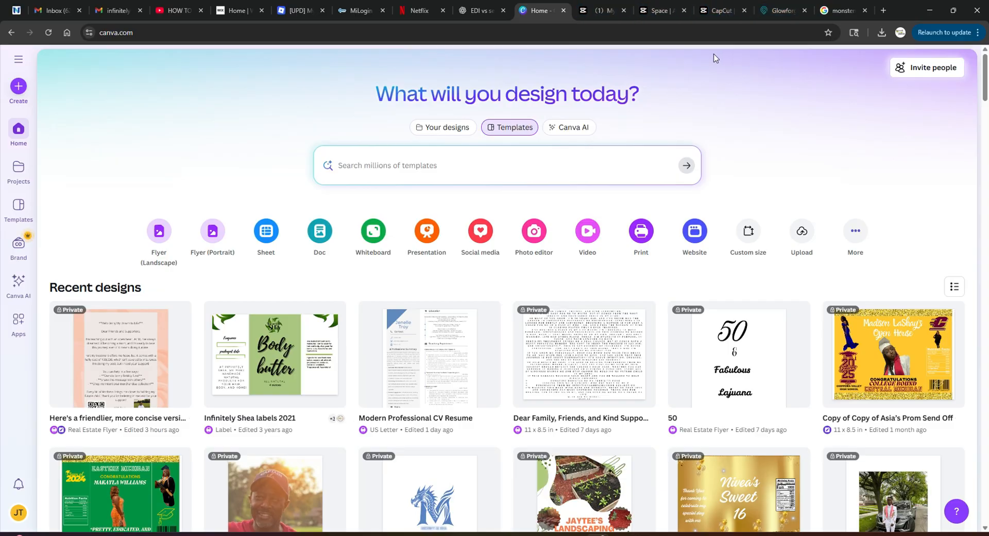
Open the Google Images results for monstera leaf clip art and copy the Adobe Stock picture of six black leaves
click(837, 11)
scroll(184, 297, up, 3)
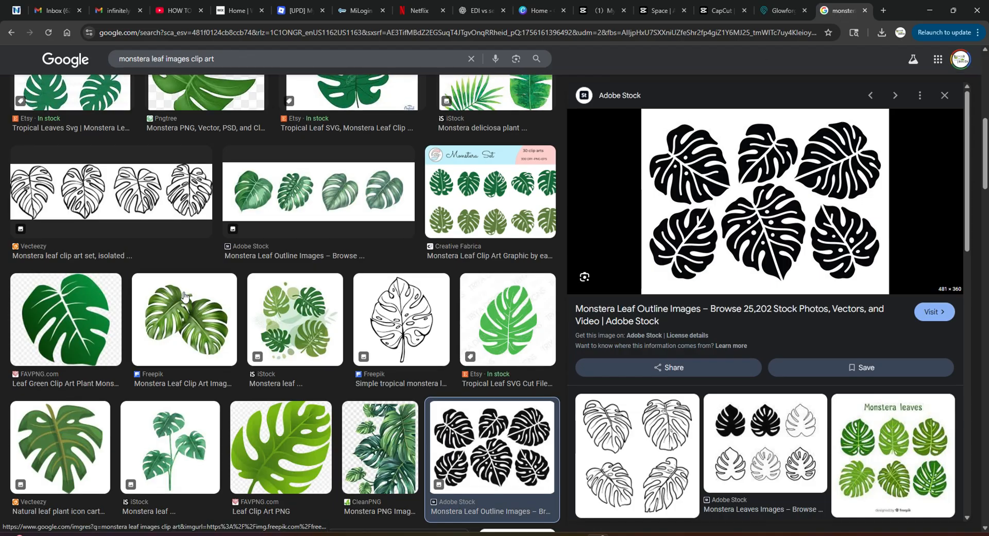
scroll(183, 296, down, 3)
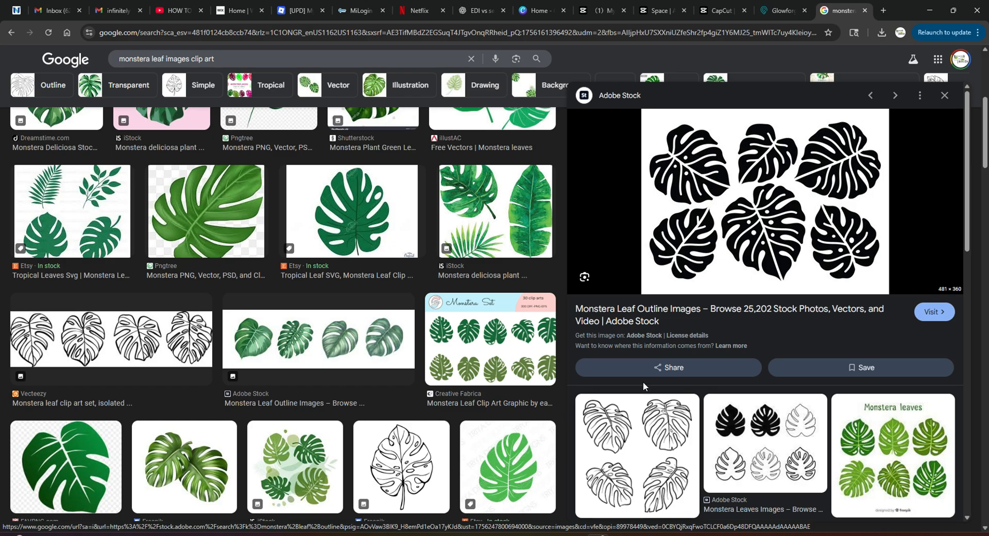
scroll(742, 355, down, 3)
scroll(713, 397, up, 3)
scroll(103, 278, up, 4)
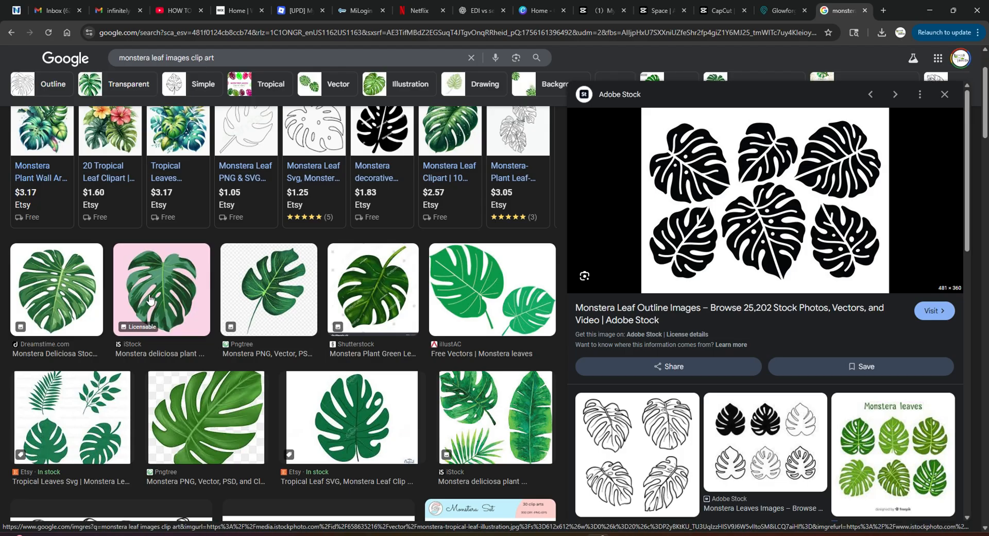
scroll(429, 327, up, 2)
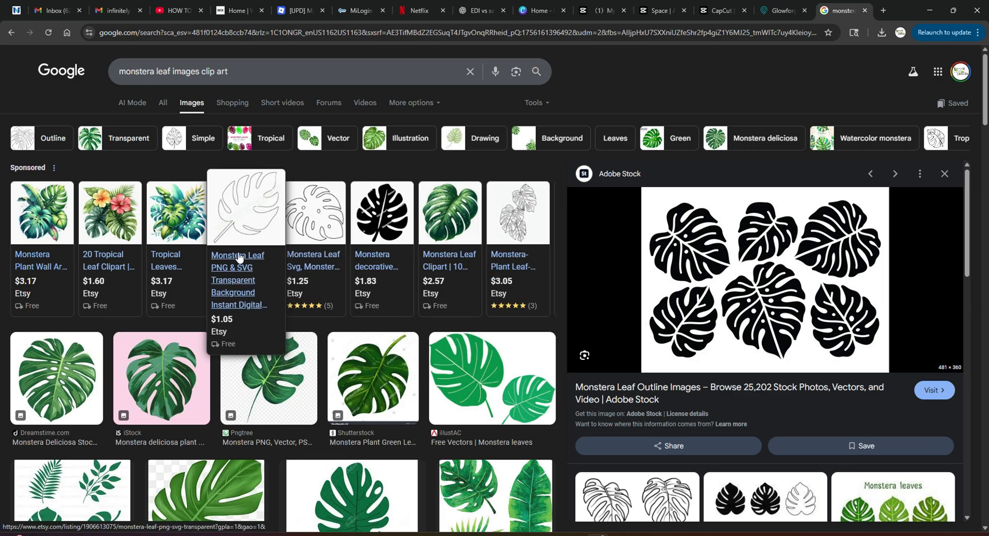
right_click(703, 286)
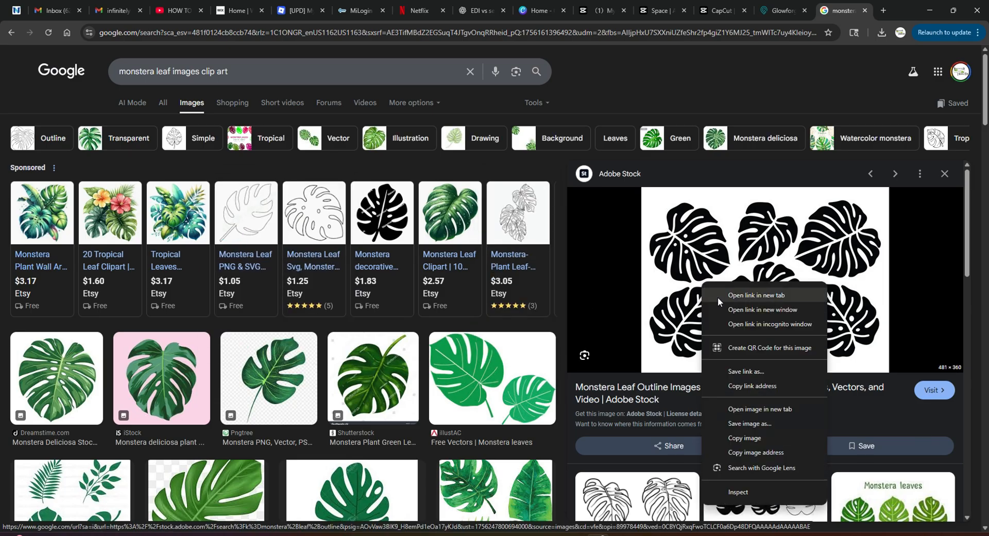
click(751, 438)
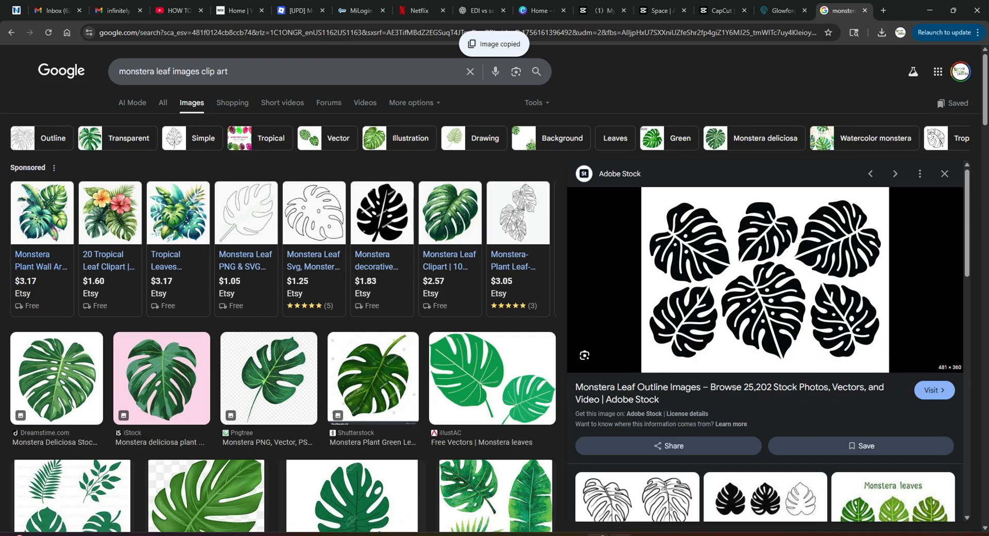
Switch to Silhouette Studio, paste the copied leaf image into Untitled-3 and enlarge it to about 10.8 × 8.1 in over the page
click(621, 534)
right_click(279, 233)
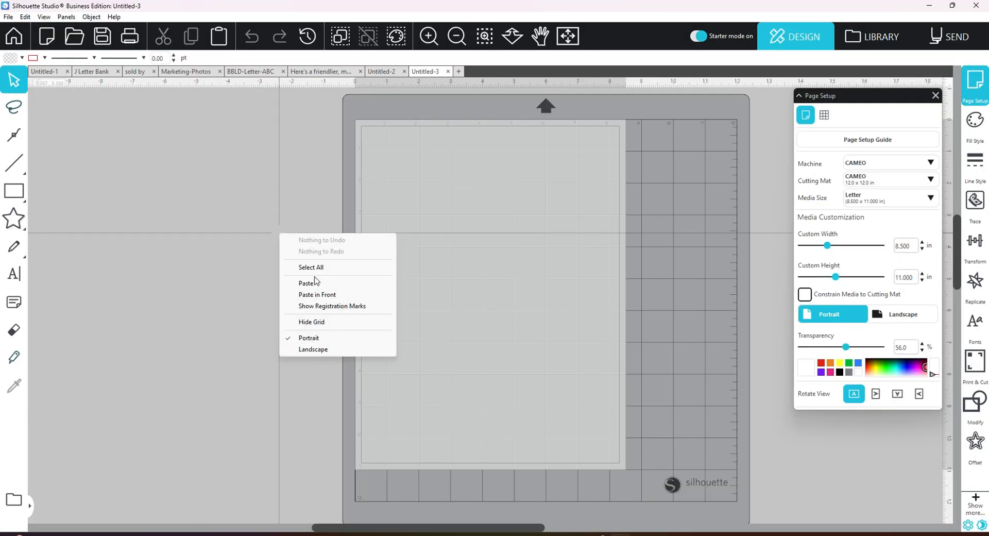
click(315, 284)
drag(448, 318, 272, 258)
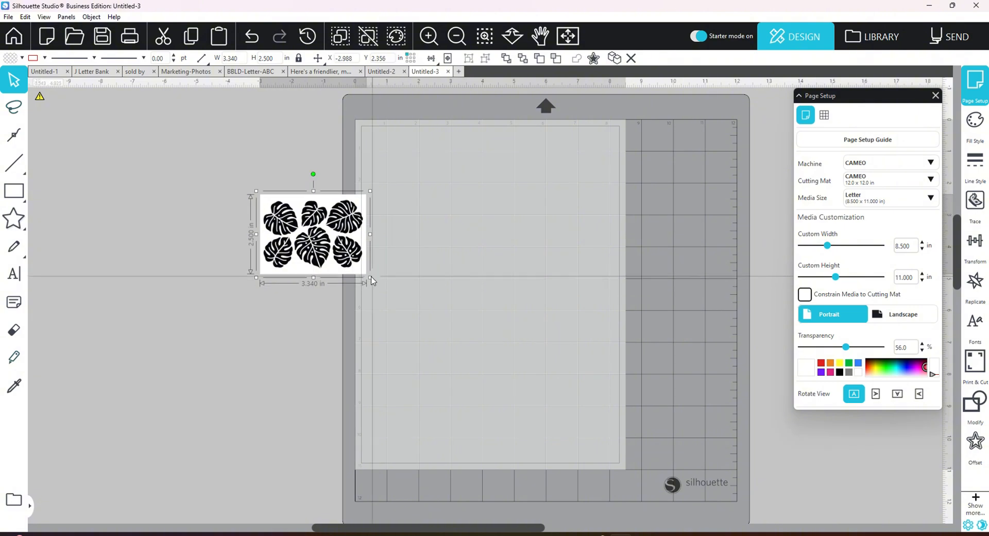
drag(372, 277, 645, 394)
drag(514, 394, 532, 338)
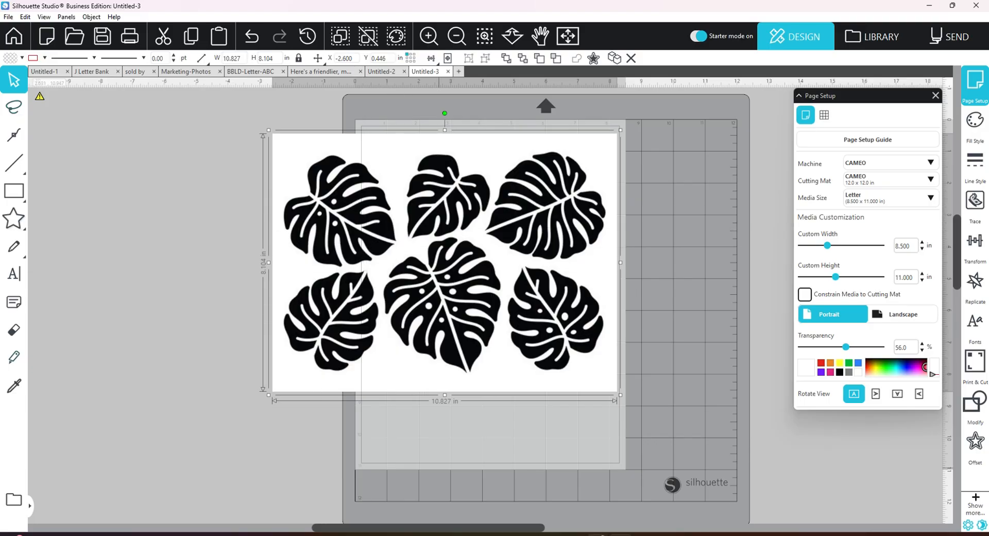
Return to the browser's image results and copy the iStock picture showing six outlined and solid monstera leaves
click(599, 534)
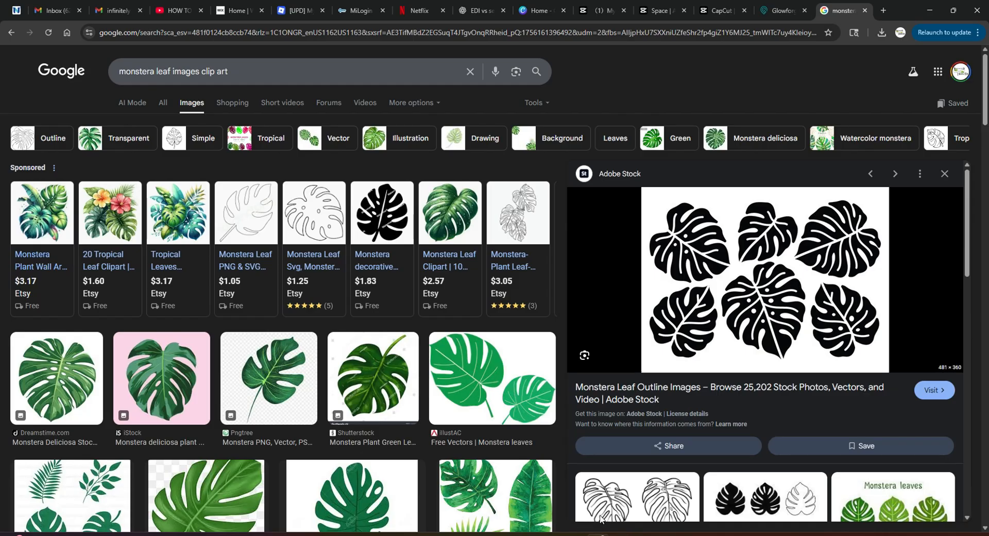
click(943, 175)
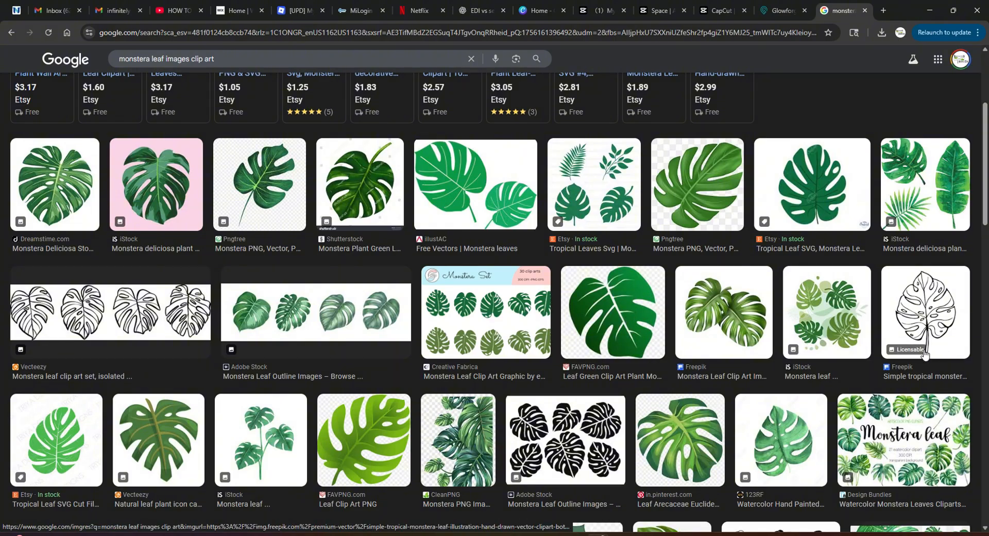
scroll(943, 342, down, 1)
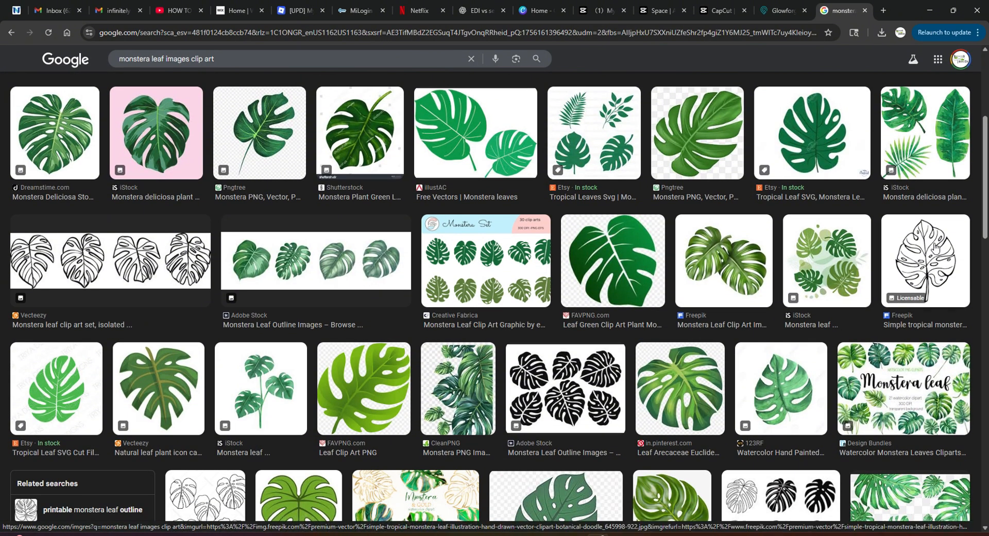
scroll(245, 426, down, 3)
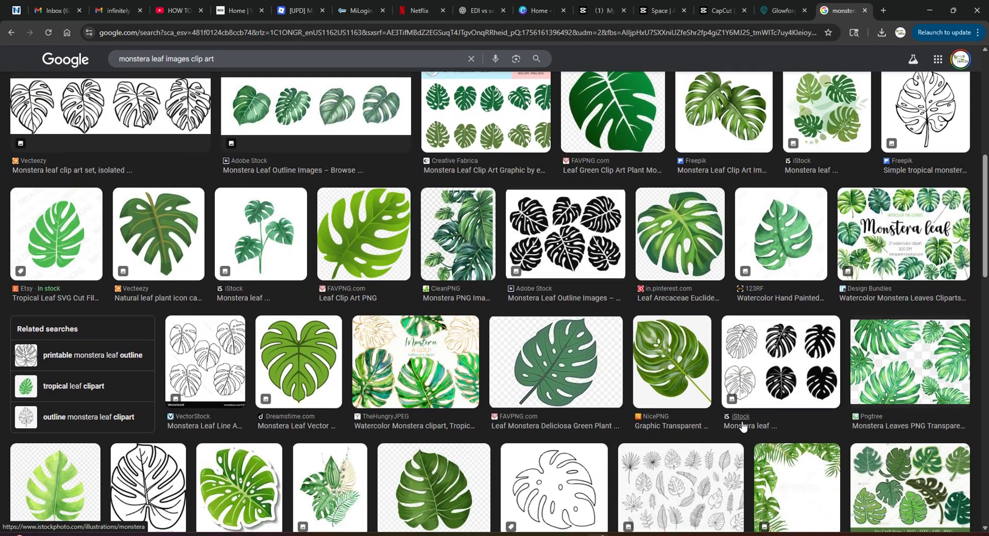
scroll(757, 427, down, 1)
click(796, 336)
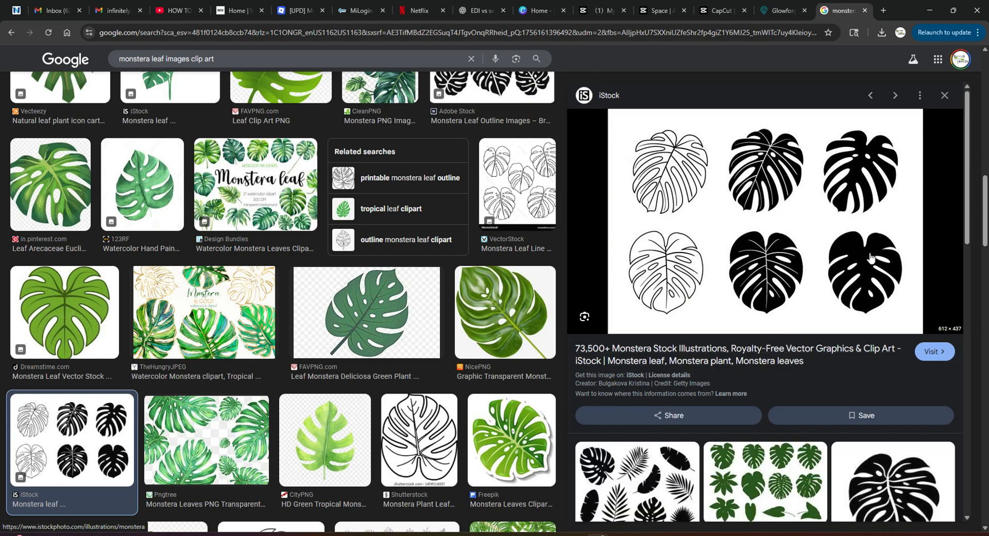
right_click(792, 281)
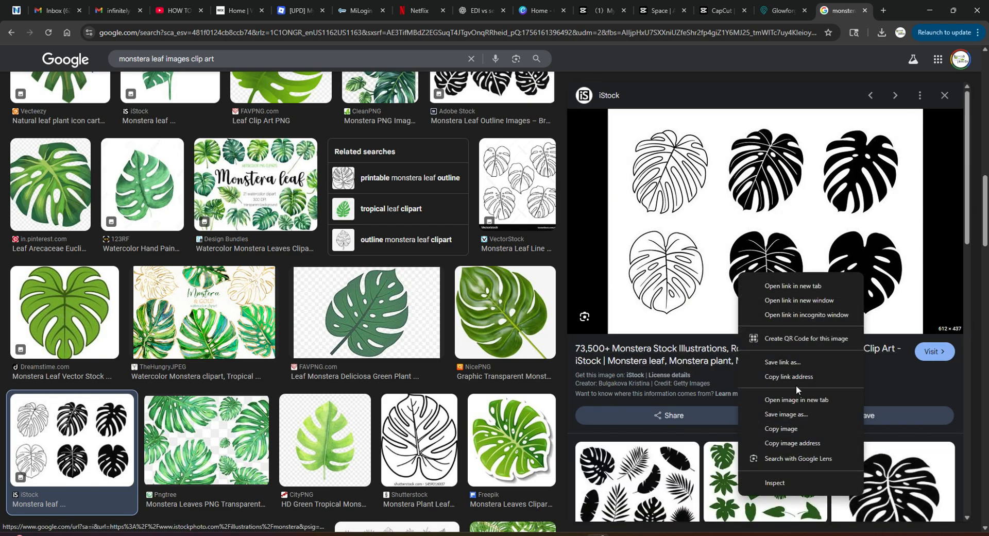
click(782, 423)
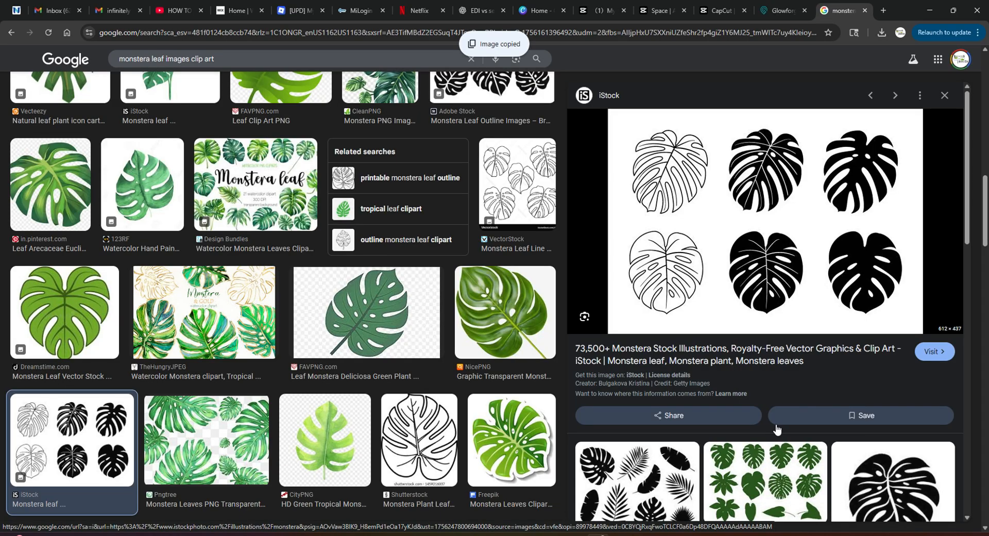
In Silhouette Studio, move the first image off the page, paste the iStock image and enlarge it to about 10.9 × 7.8 in
right_click(718, 262)
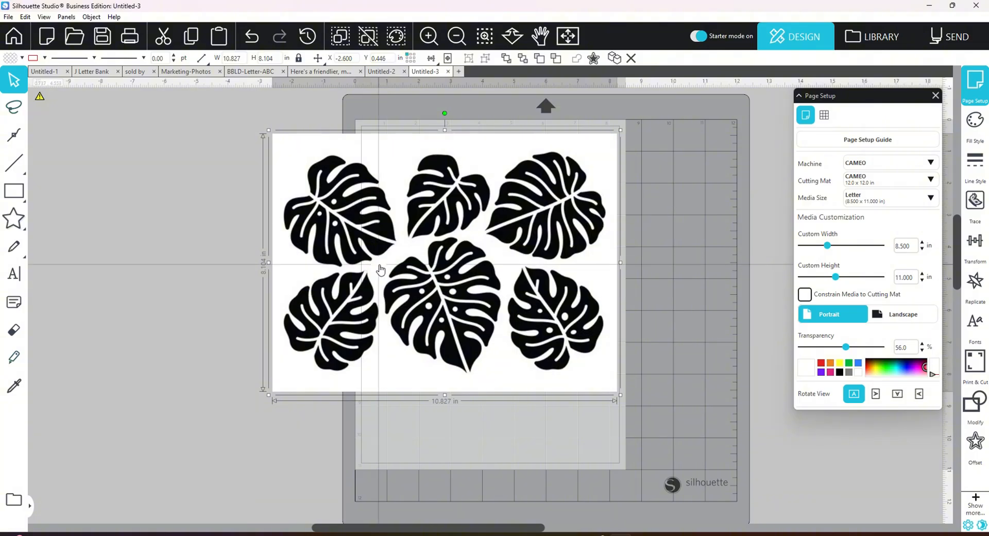
drag(387, 264, 22, 191)
right_click(354, 289)
click(396, 338)
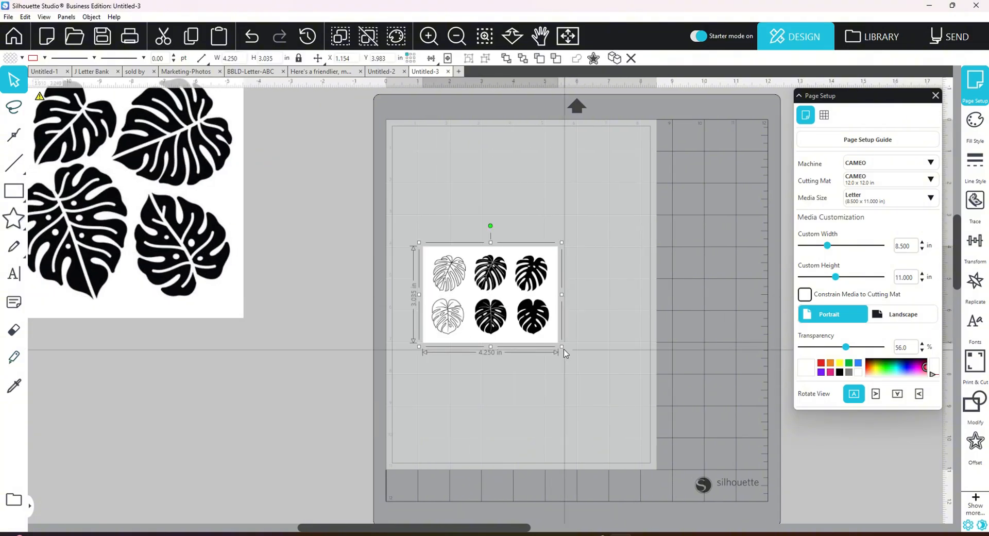
drag(562, 346, 771, 498)
drag(742, 467, 652, 345)
Align the two leaf images side by side and enlarge the iStock one to about 11.3 × 8.1 in to match heights
drag(199, 283, 306, 320)
drag(410, 280, 457, 270)
drag(252, 266, 270, 279)
click(375, 272)
drag(403, 270, 418, 273)
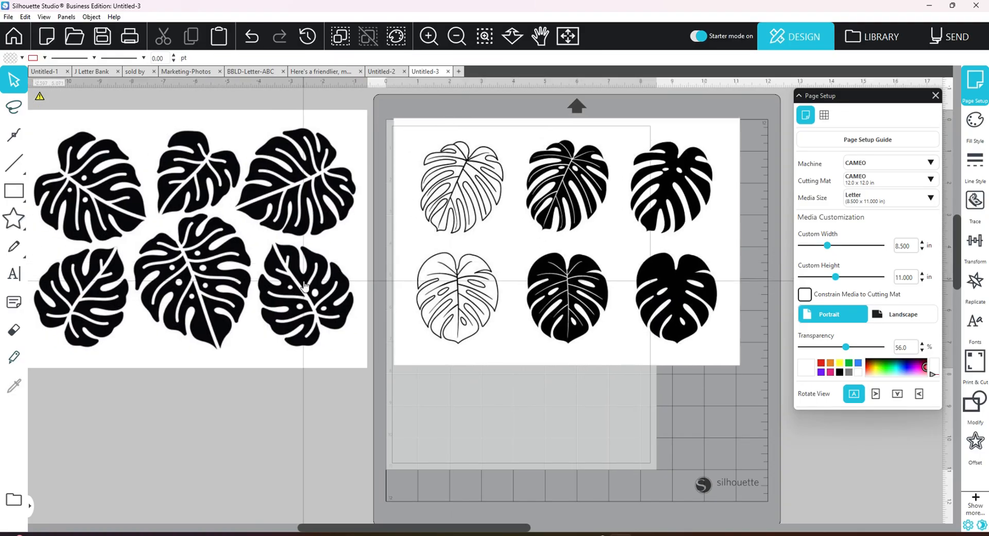
drag(305, 279, 320, 278)
mouse_move(415, 271)
mouse_down()
mouse_move(422, 266)
mouse_move(409, 265)
mouse_up()
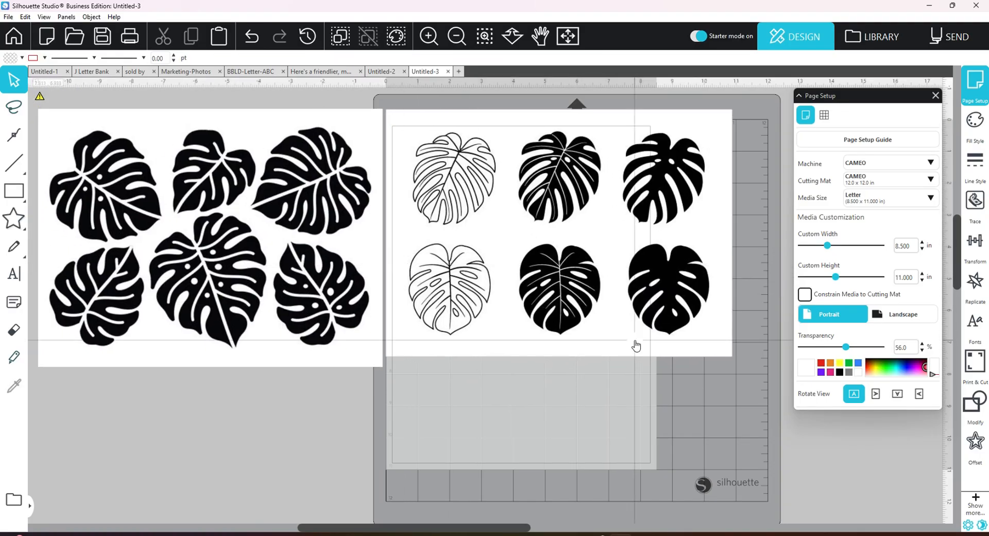
drag(734, 358, 753, 369)
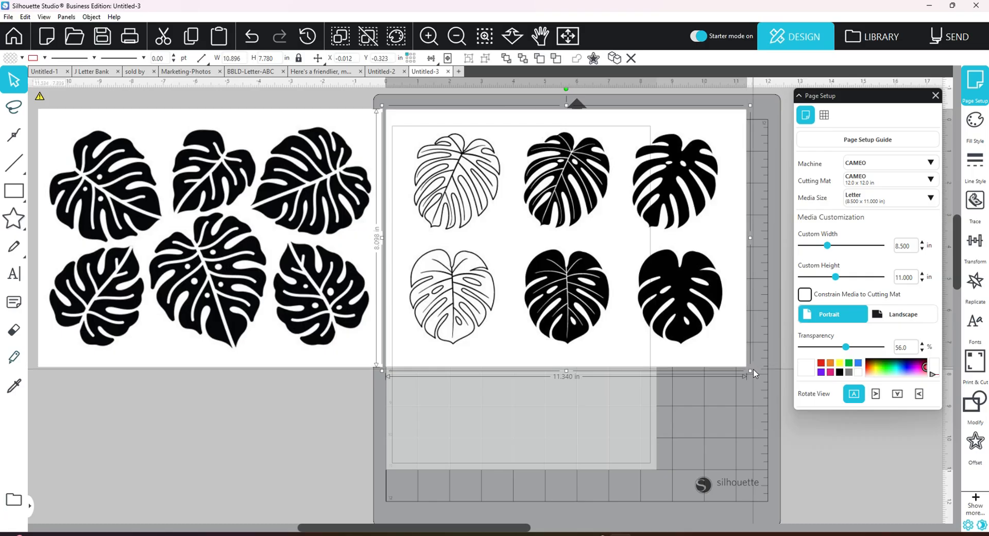
click(380, 427)
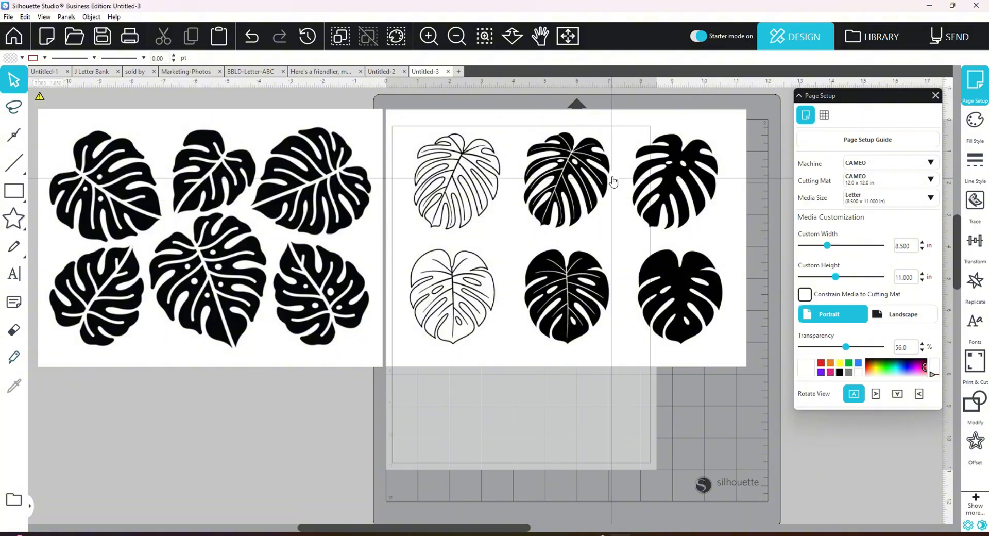
Reposition both leaf images further left, leaving a small gap between them
drag(558, 139, 557, 152)
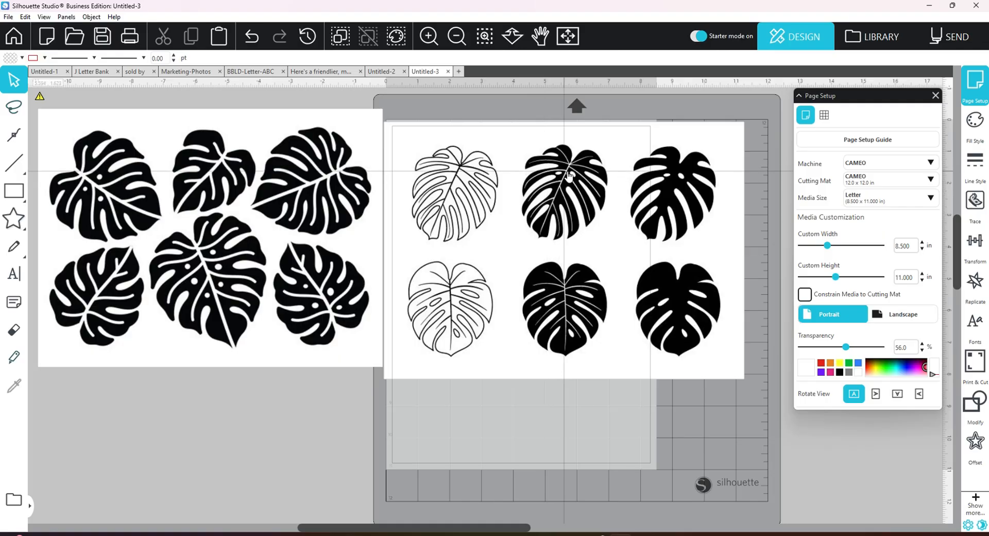
drag(490, 311, 498, 299)
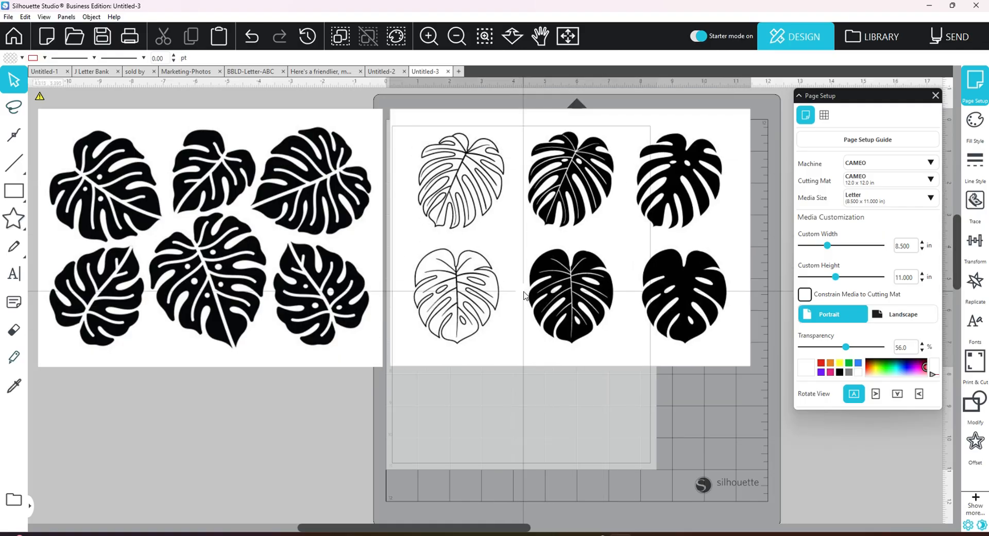
drag(275, 241, 195, 247)
drag(623, 251, 561, 256)
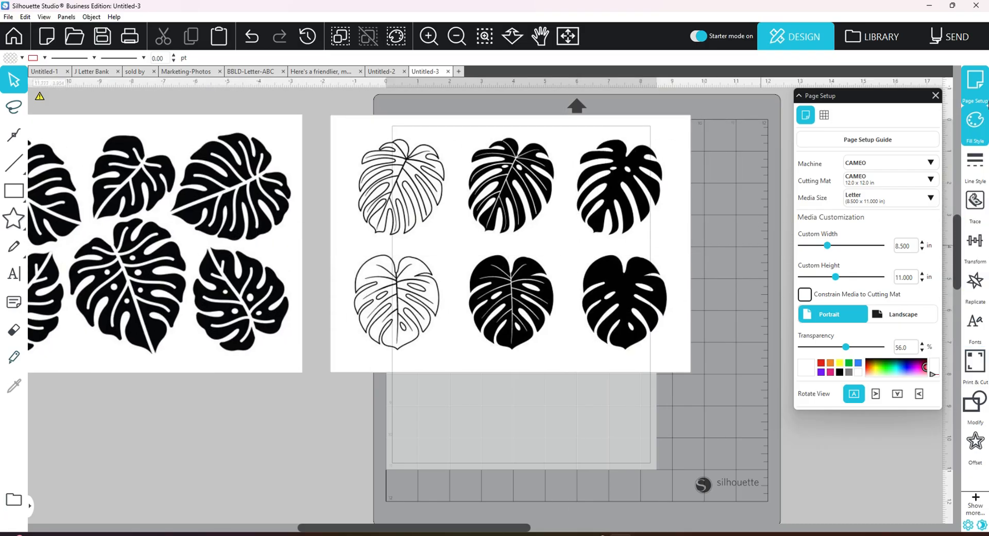
Select a trace area of about 3.5 × 3.8 in around the solid leaf in the iStock image's lower-right corner
click(975, 220)
click(826, 144)
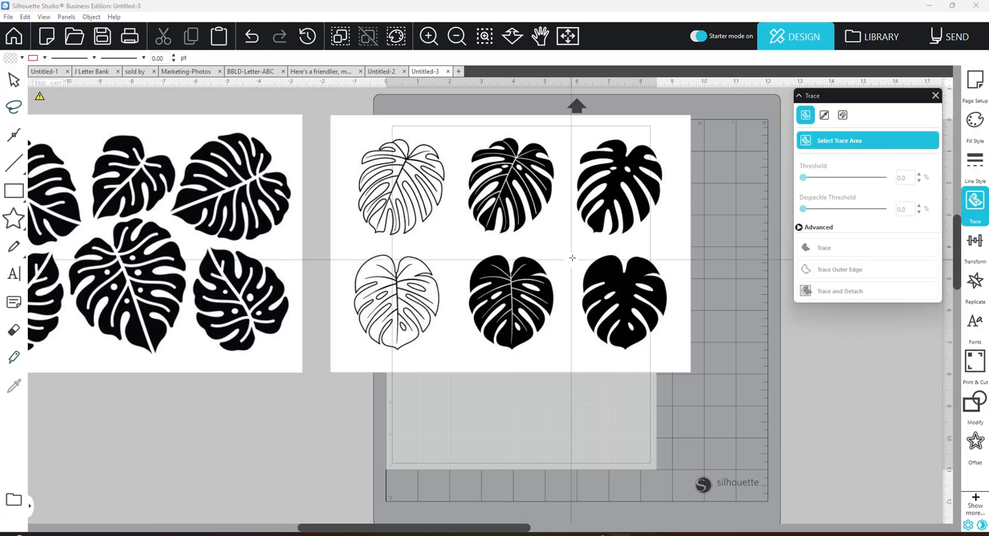
mouse_move(570, 240)
mouse_down()
mouse_move(705, 335)
mouse_move(688, 368)
mouse_up()
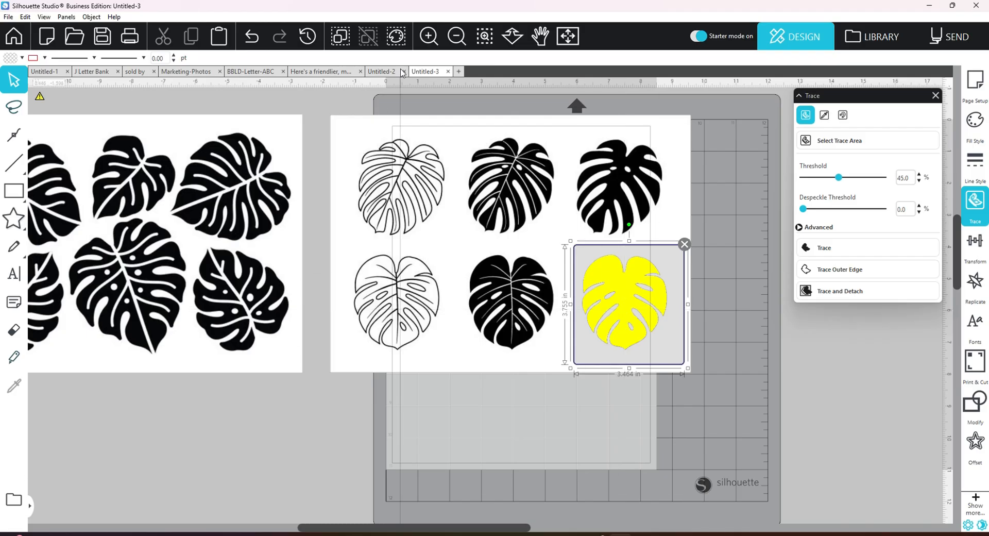
click(428, 36)
drag(376, 531, 401, 531)
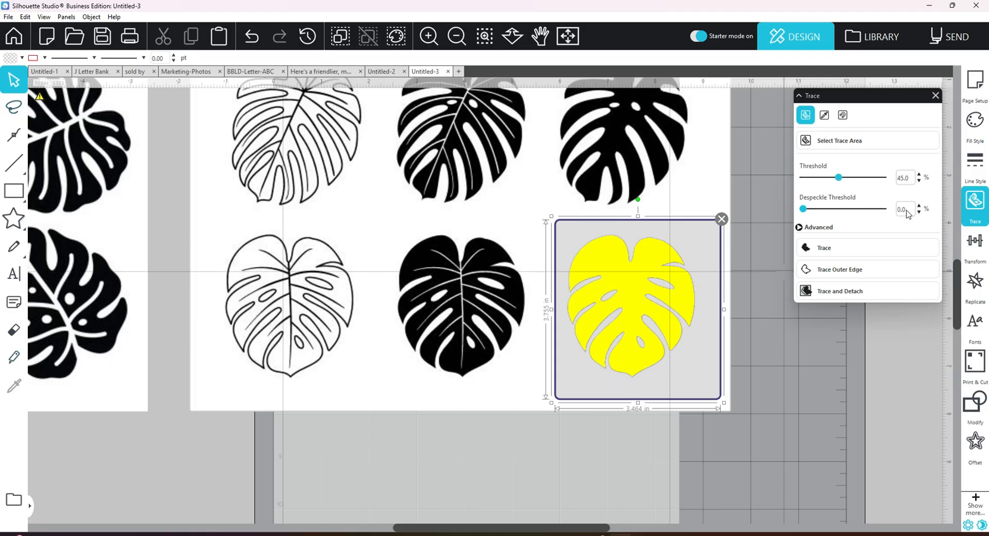
Set the trace threshold to 34% and trace the selected solid leaf
drag(835, 179, 802, 184)
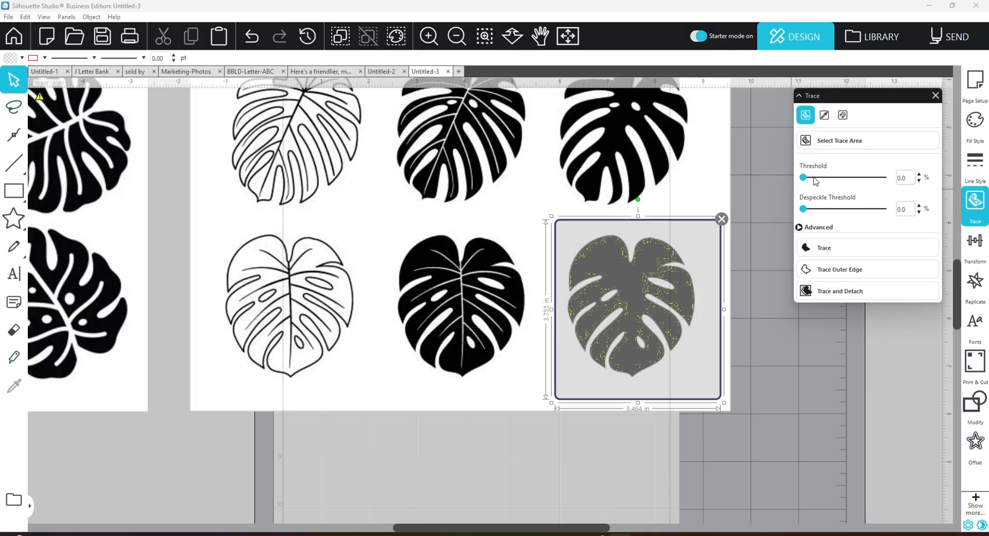
drag(802, 177, 813, 175)
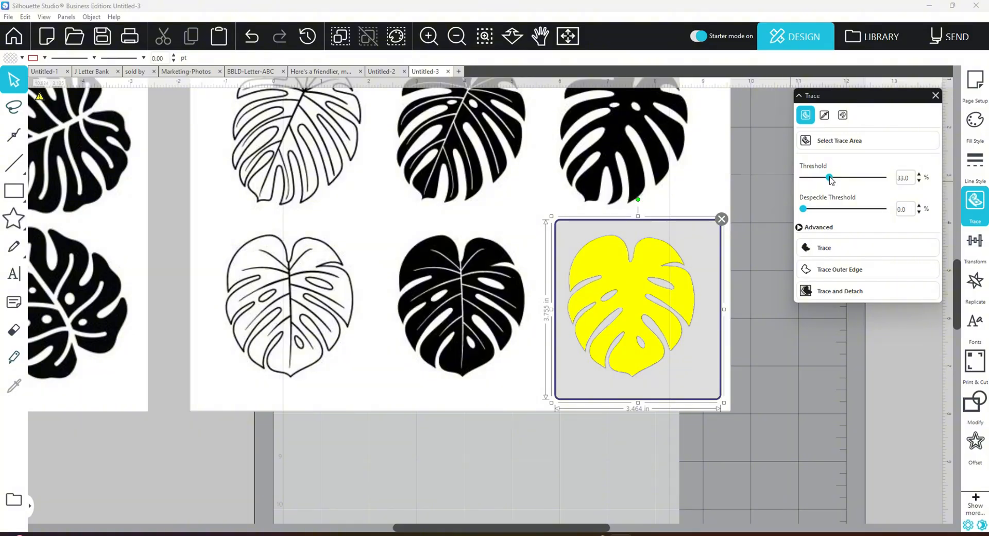
click(837, 251)
Trace the solid leaf in the iStock image's upper-right corner, using a trace area of about 3.1 × 3.3 in
scroll(673, 321, up, 2)
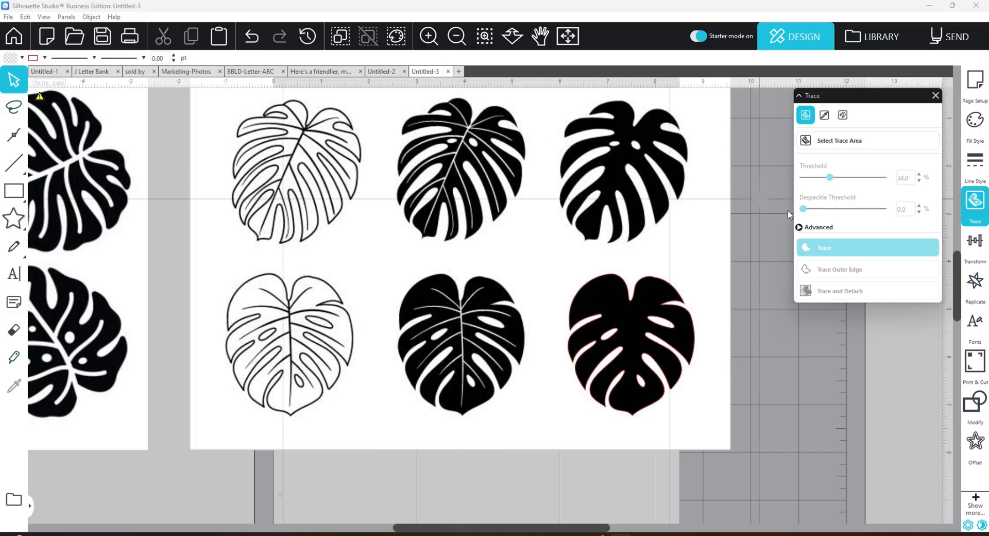
click(822, 144)
mouse_move(543, 94)
mouse_down()
mouse_move(668, 159)
mouse_move(693, 253)
mouse_up()
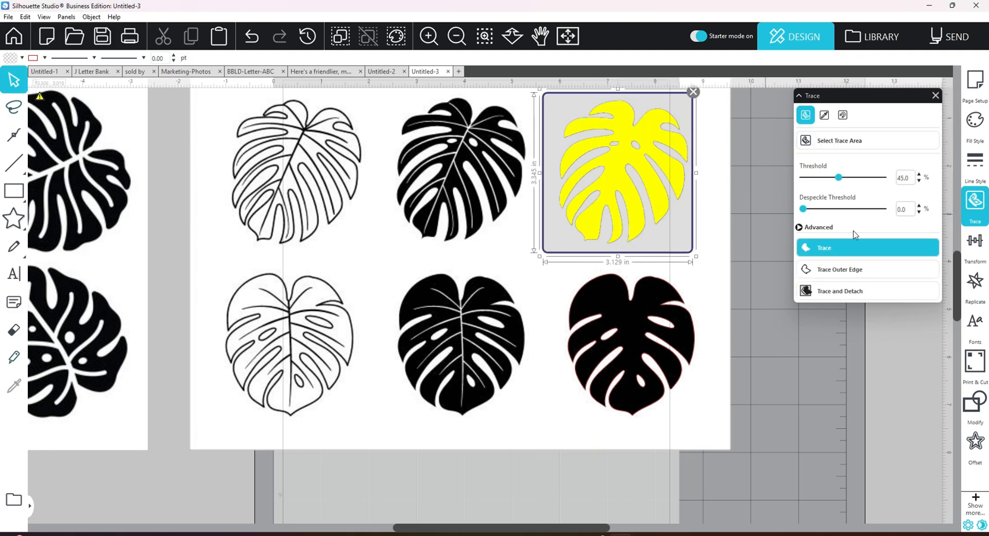
click(819, 248)
Move the iStock source image off the page to separate it from the two traced leaf outlines
click(459, 39)
click(460, 39)
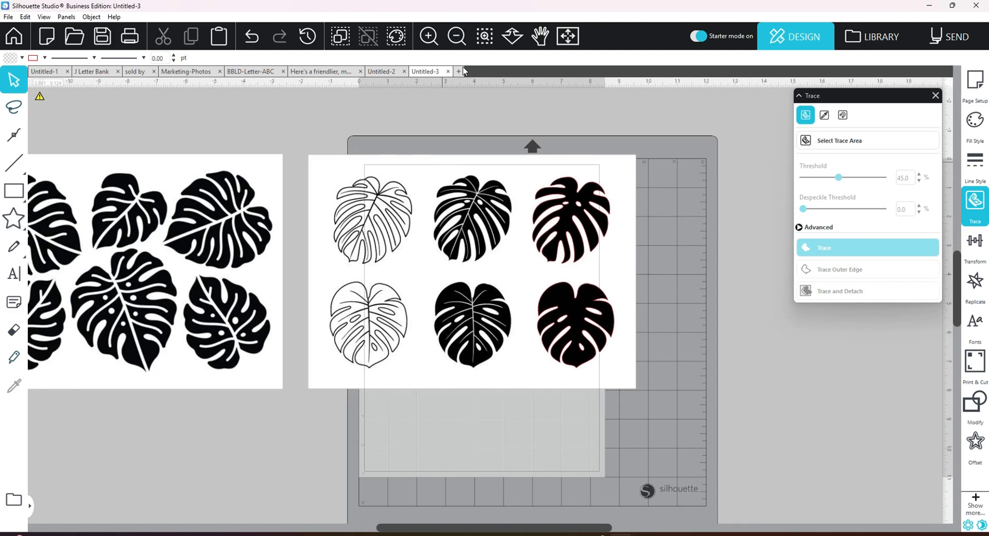
mouse_move(462, 267)
mouse_down()
mouse_move(131, 302)
mouse_move(133, 393)
mouse_move(101, 401)
mouse_up()
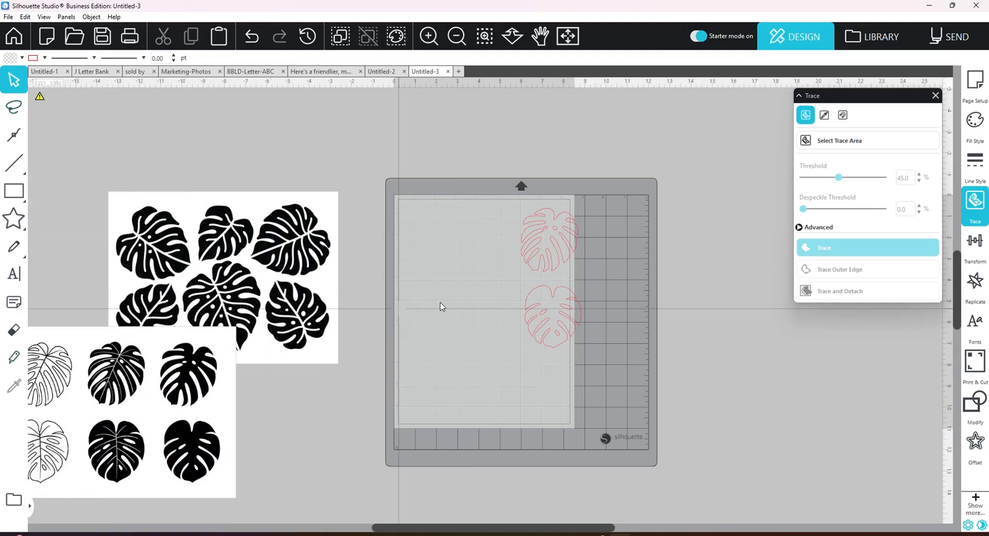
Place the two traced leaf outlines side by side on the page and move the first leaf image up, clear of the iStock image
drag(576, 326, 451, 306)
drag(544, 248, 500, 307)
drag(426, 306, 440, 301)
drag(522, 304, 529, 296)
drag(266, 278, 258, 225)
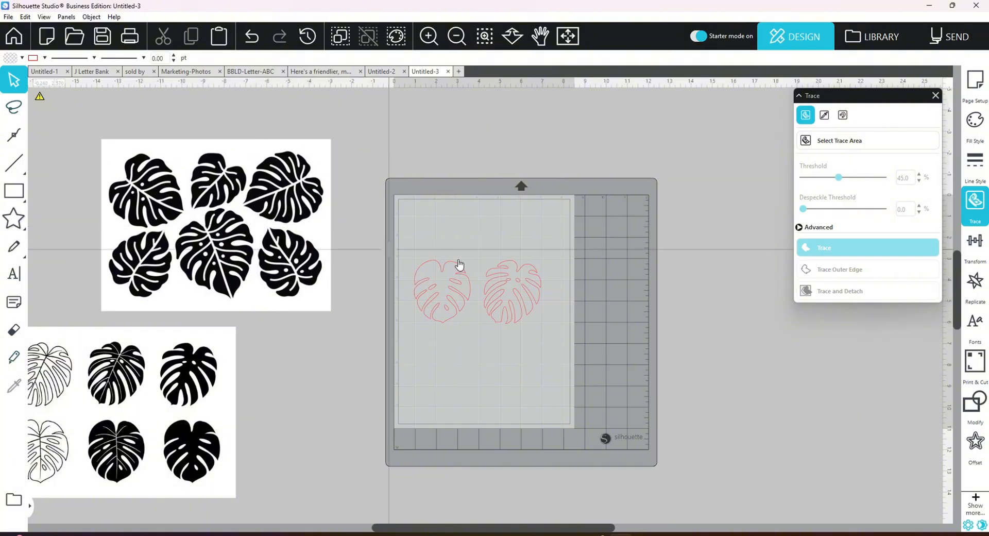
Move the two traced leaf outlines up near the top of the page and widen the gap between them
drag(465, 302, 464, 269)
drag(509, 310, 510, 270)
drag(449, 272, 449, 263)
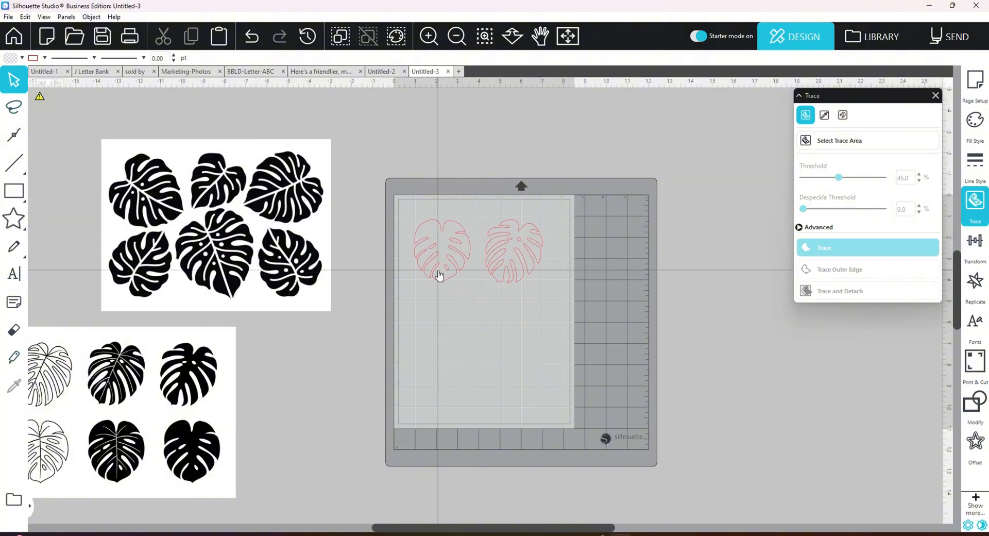
click(427, 37)
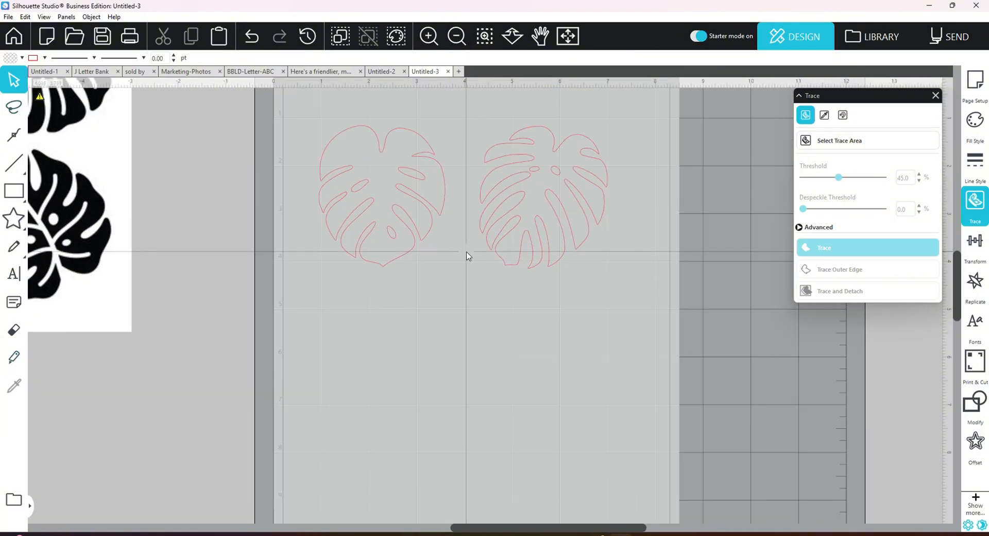
scroll(466, 256, up, 3)
drag(375, 248, 359, 254)
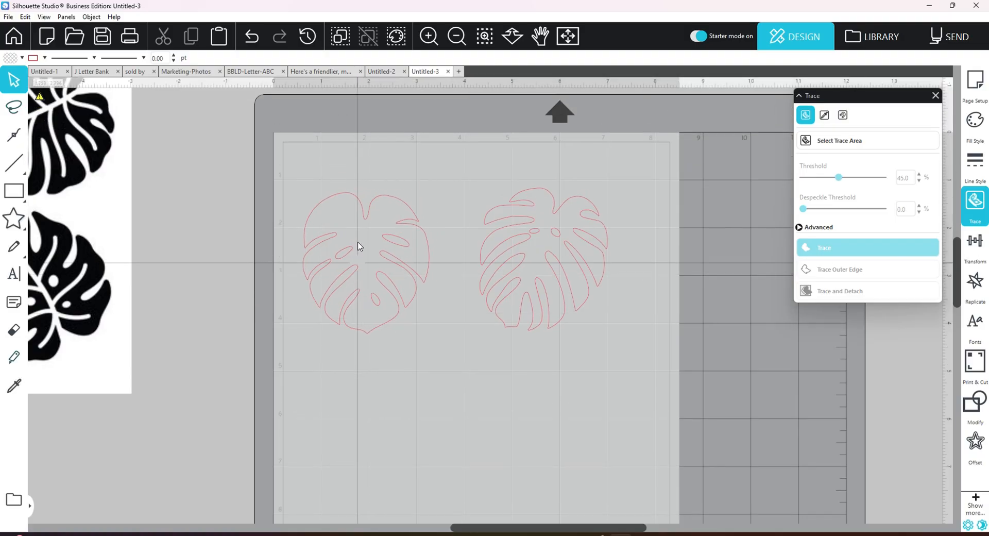
Fill both traced leaf outlines with green and remove their visible red outline
shift+click(527, 255)
click(20, 58)
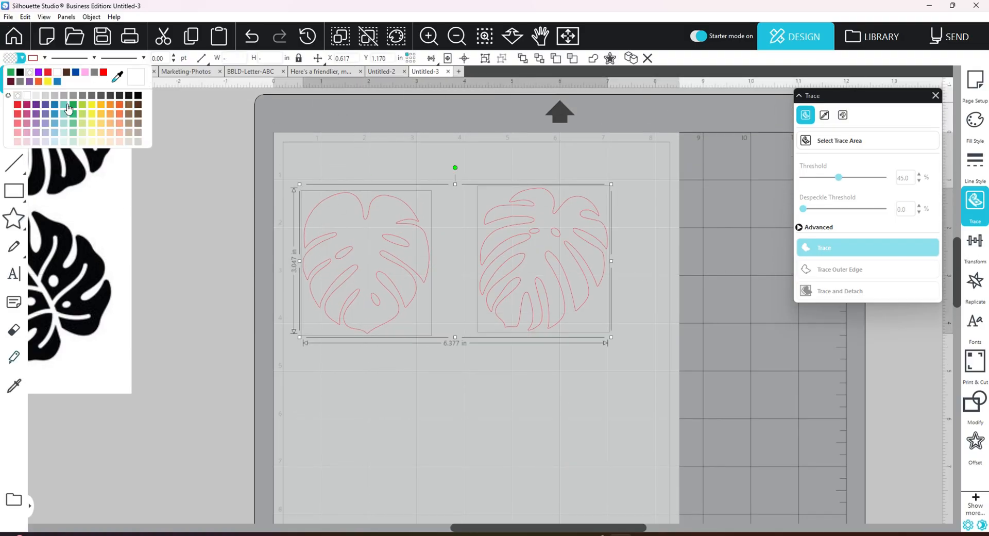
click(10, 72)
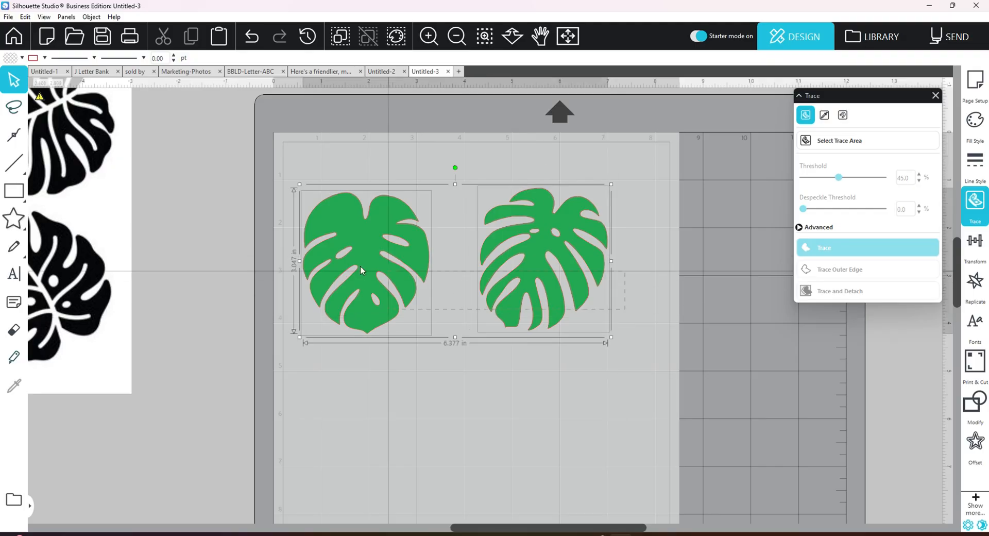
click(45, 58)
click(53, 75)
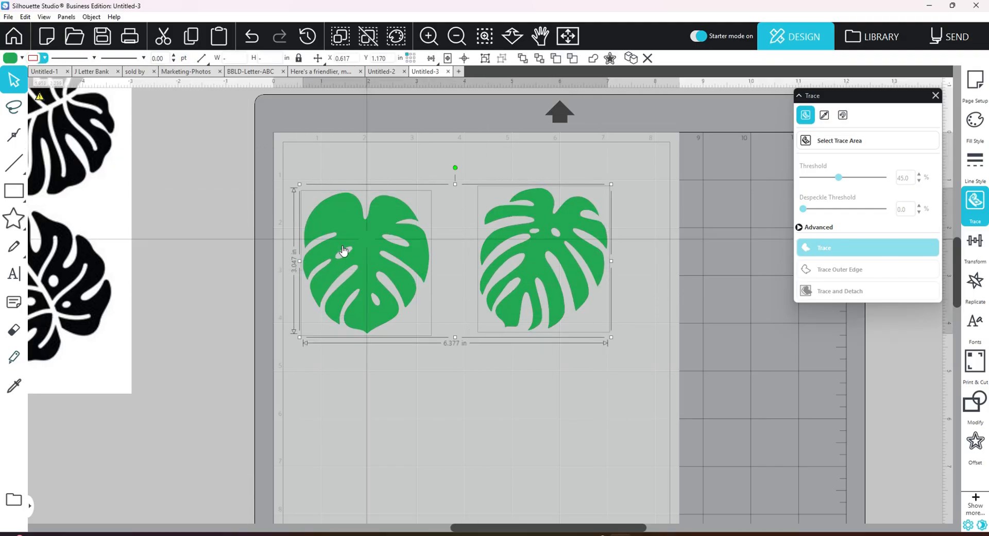
click(391, 412)
Try a red fill on the left leaf, then restore its green fill
click(365, 289)
click(16, 62)
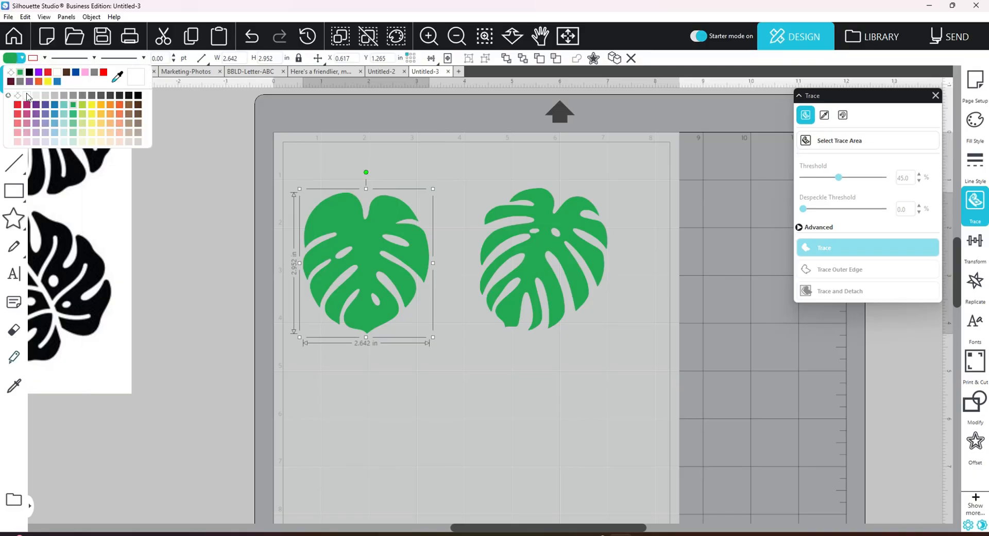
click(18, 105)
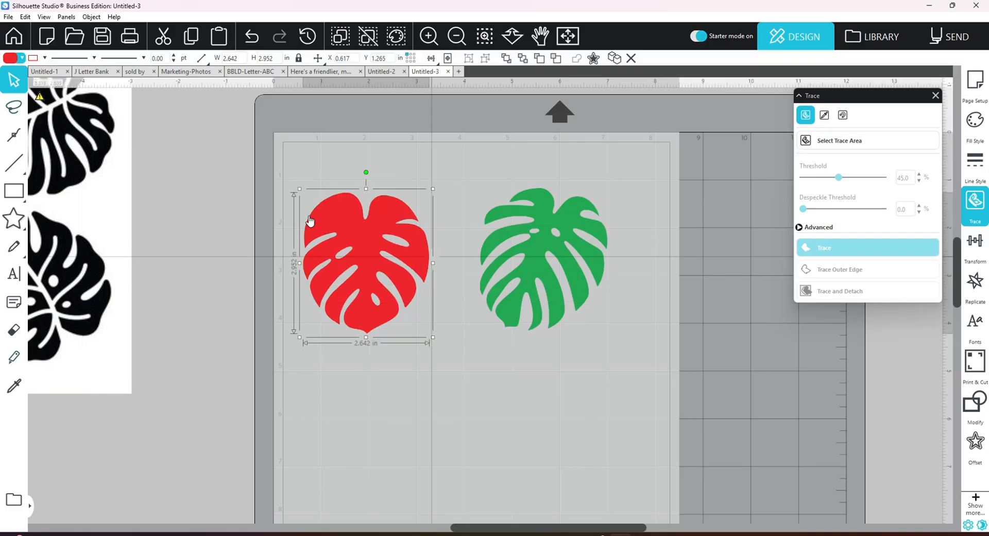
click(21, 58)
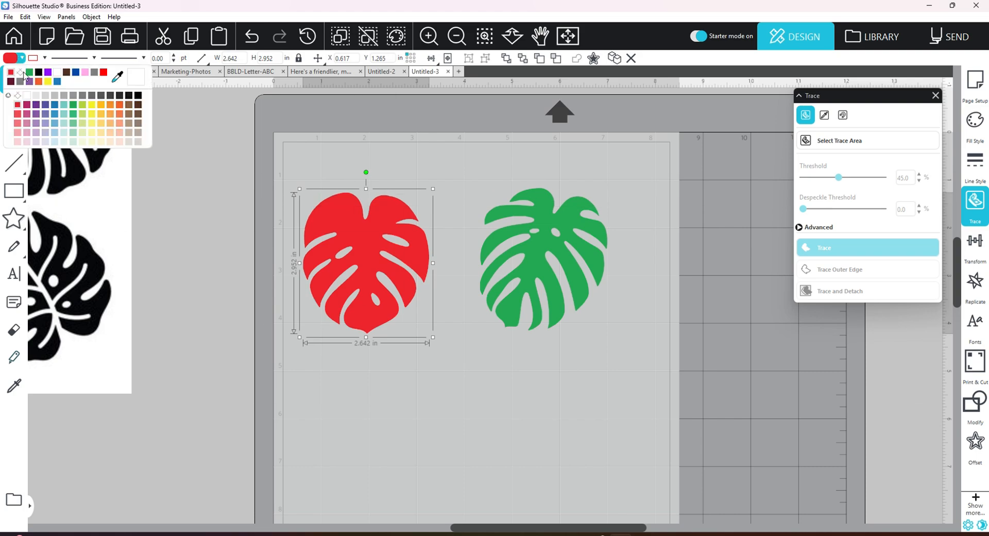
click(30, 72)
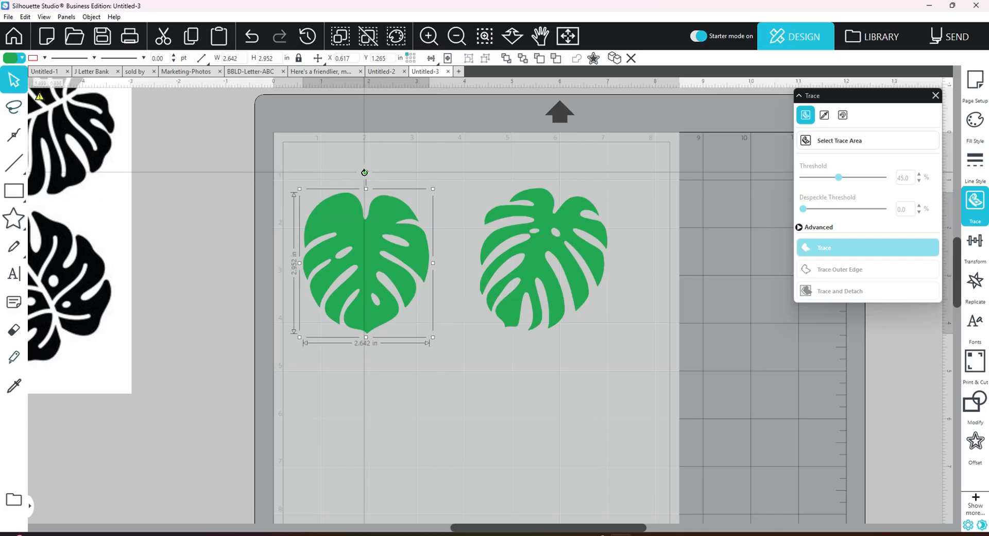
Rotate the left leaf slightly clockwise and draw a circle about 0.124 in wide just above it
drag(366, 172, 397, 193)
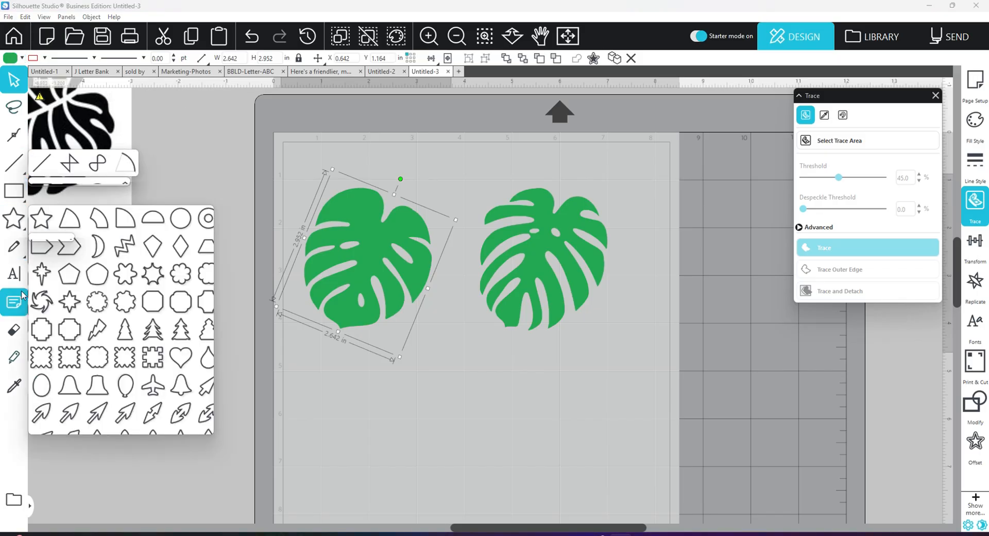
mouse_move(18, 199)
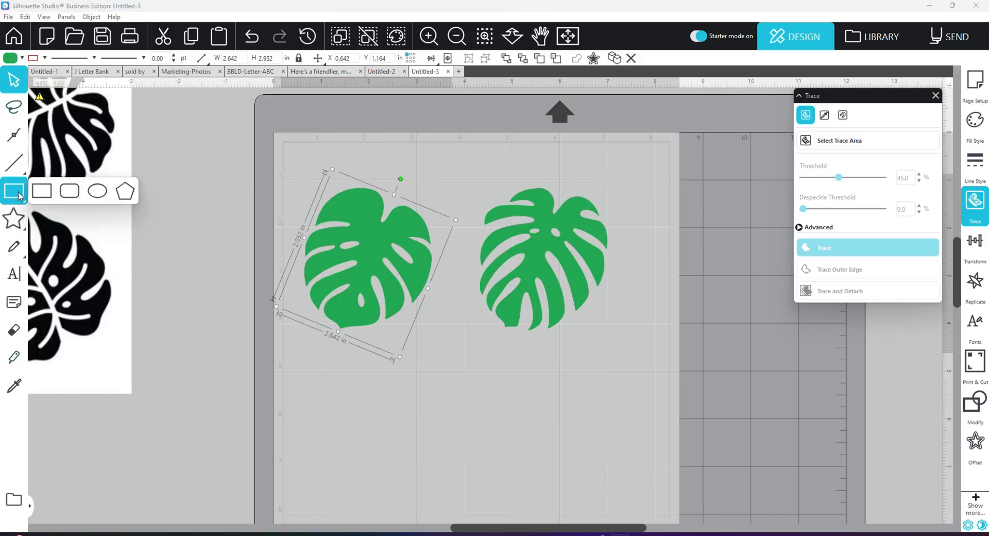
click(96, 194)
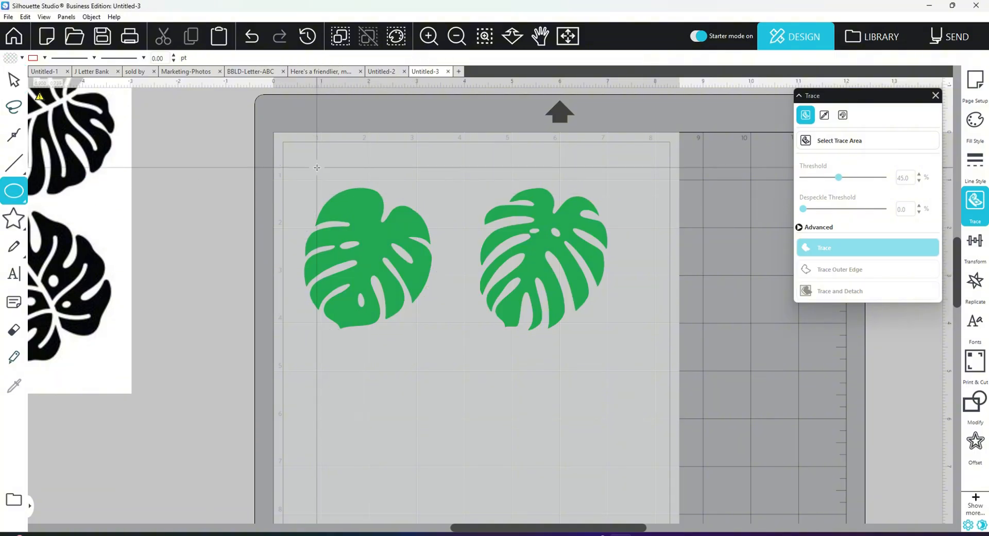
drag(317, 172, 322, 177)
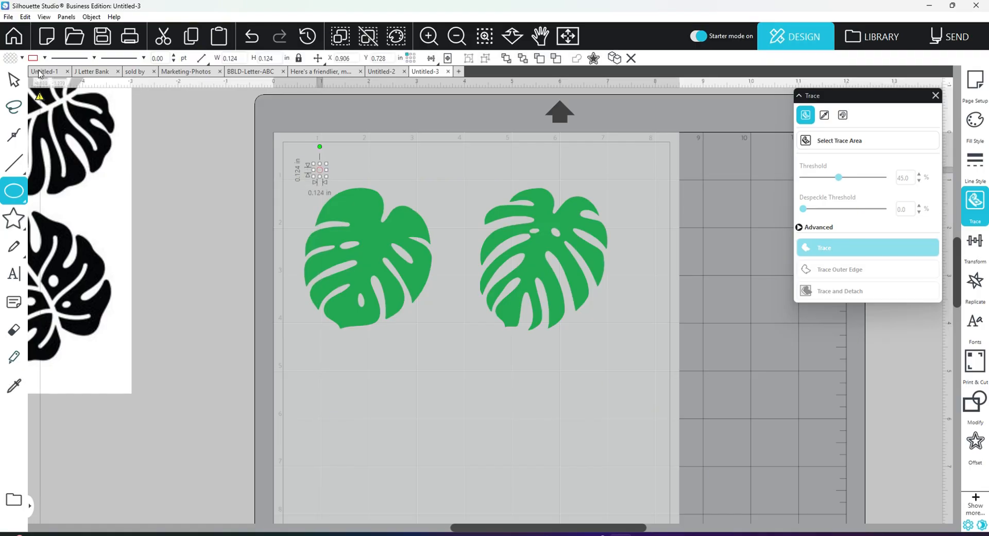
key(v)
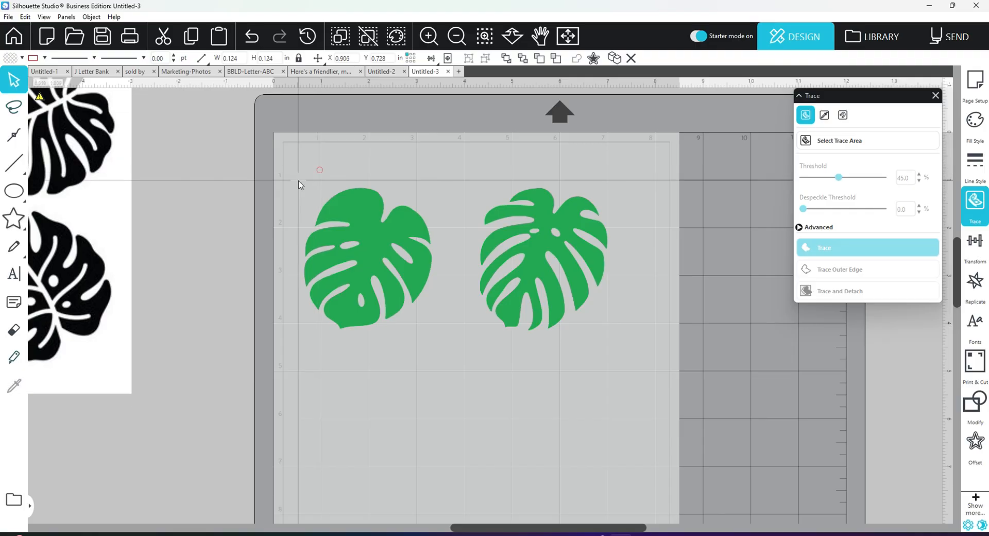
Fill the small circle with red and place it near the upper edge of the left leaf
click(22, 57)
click(119, 141)
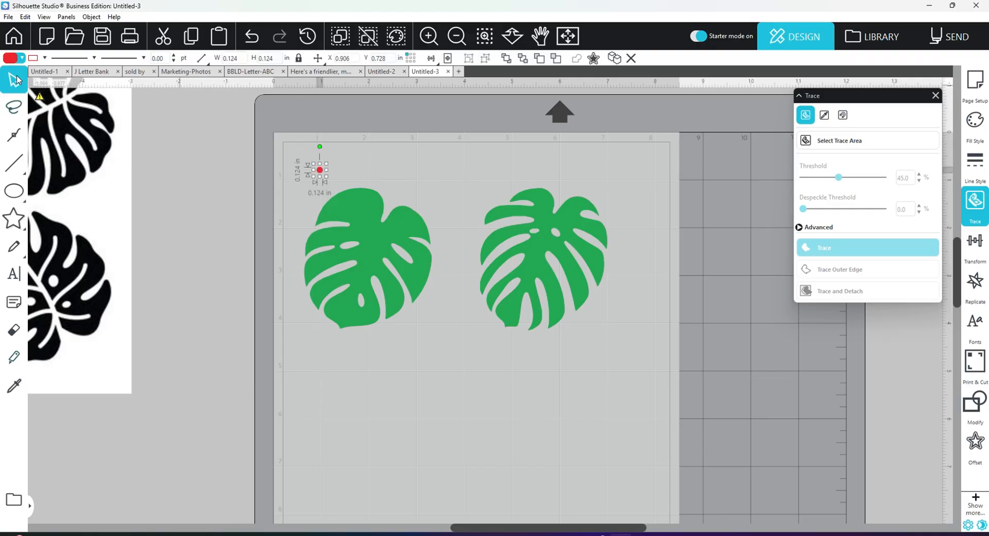
drag(321, 171, 358, 197)
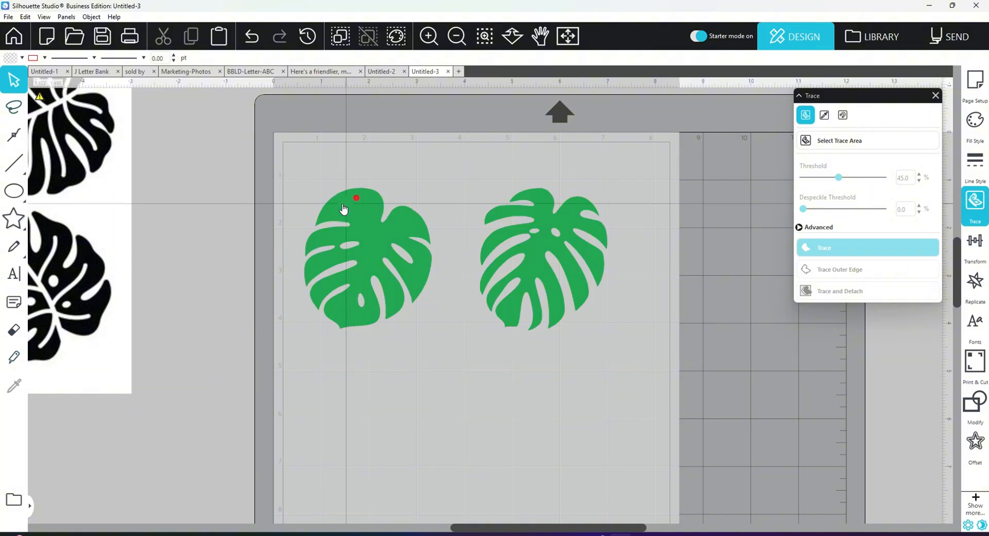
mouse_move(357, 198)
mouse_down()
mouse_move(356, 189)
mouse_move(356, 197)
mouse_up()
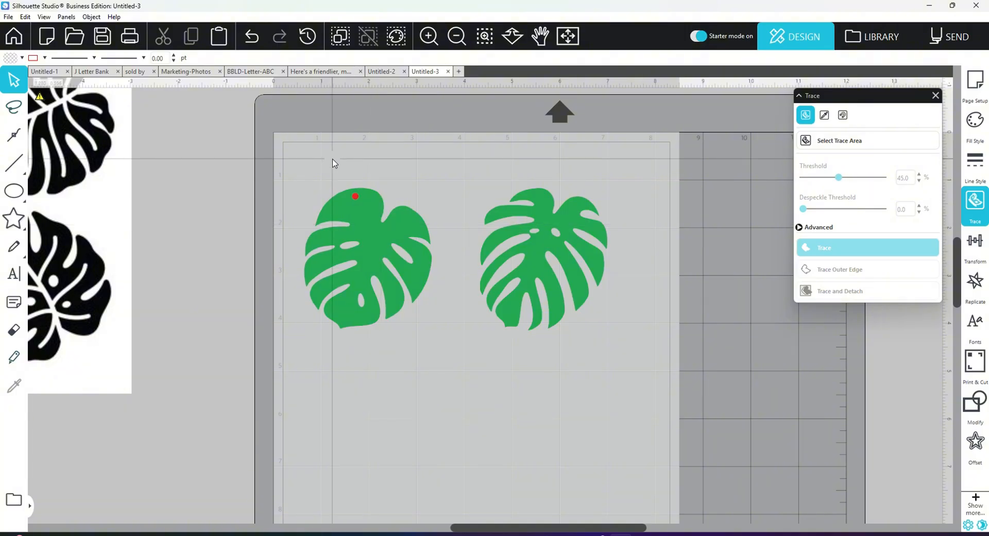
Subtract the small red circle from the left leaf to cut a hole in it
click(358, 202)
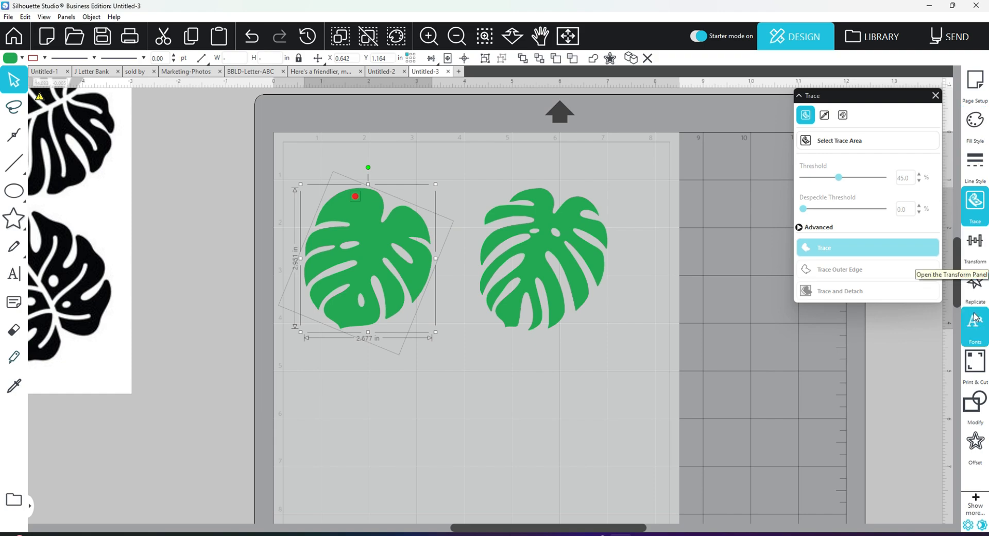
click(972, 418)
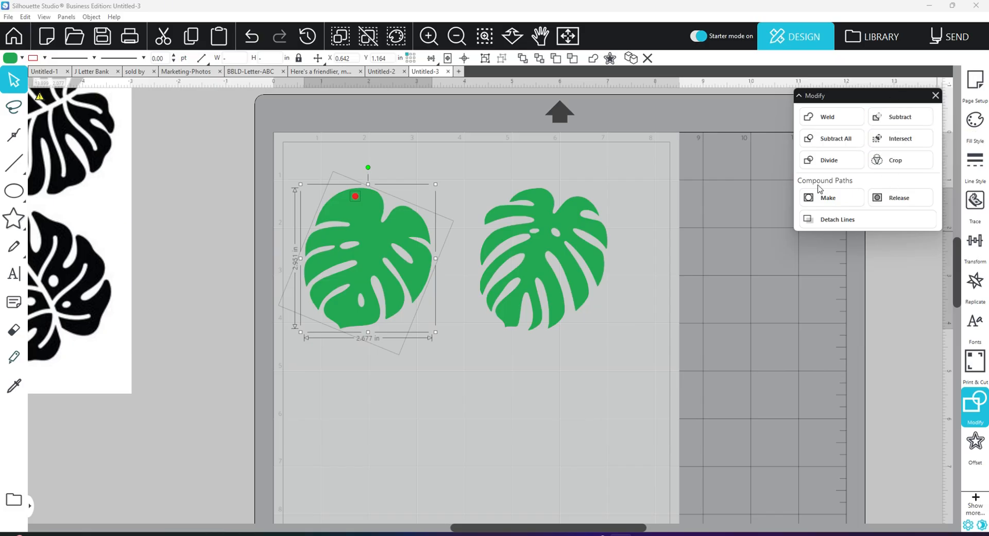
click(889, 125)
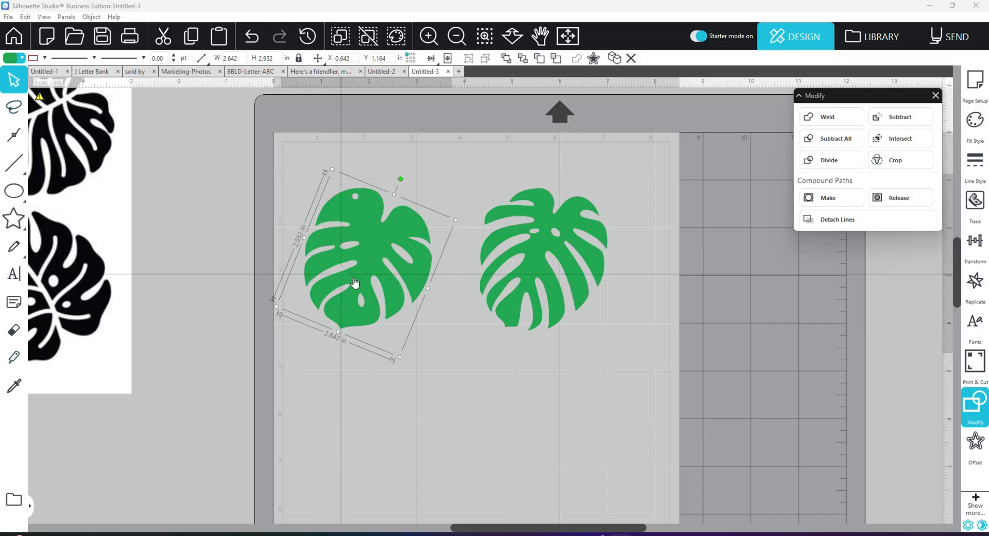
Move the leaf without a hole off the page and the leaf with the hole up near the page's upper-left corner
mouse_move(360, 227)
mouse_down()
mouse_move(335, 231)
mouse_move(350, 210)
mouse_up()
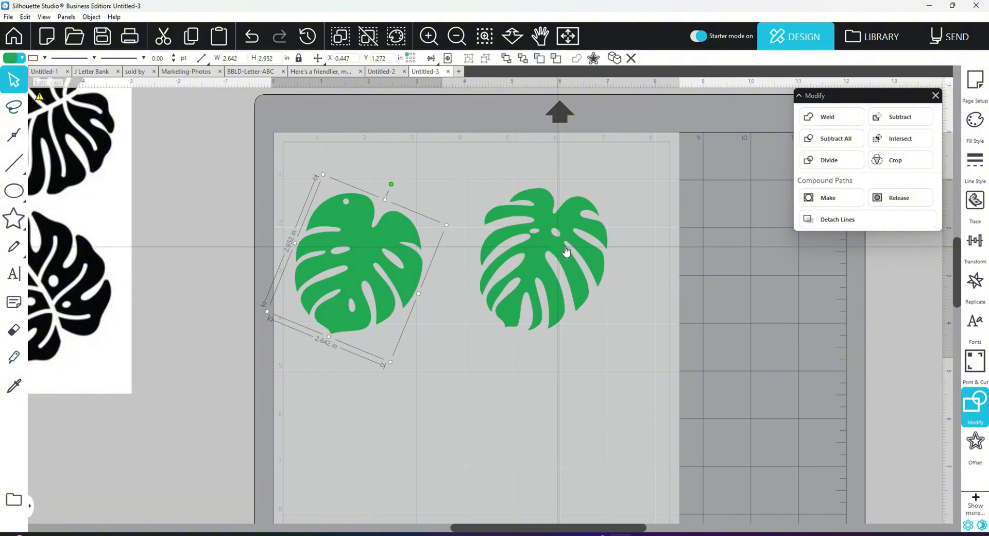
click(538, 251)
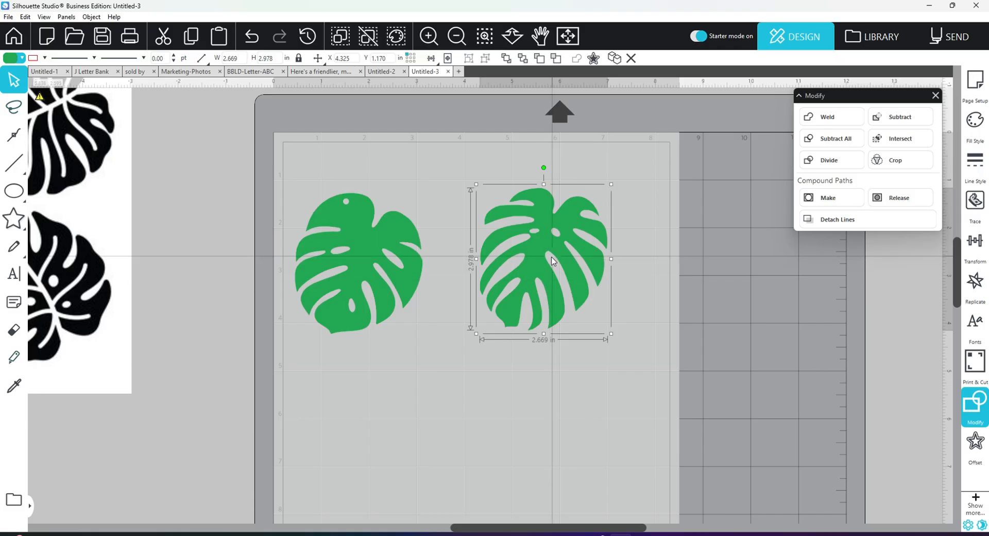
drag(549, 259, 157, 251)
drag(342, 227, 343, 191)
Scale the leaf with the hole down to about 1.79 × 2.00 in and position it in the page's upper-left corner
drag(392, 330, 390, 323)
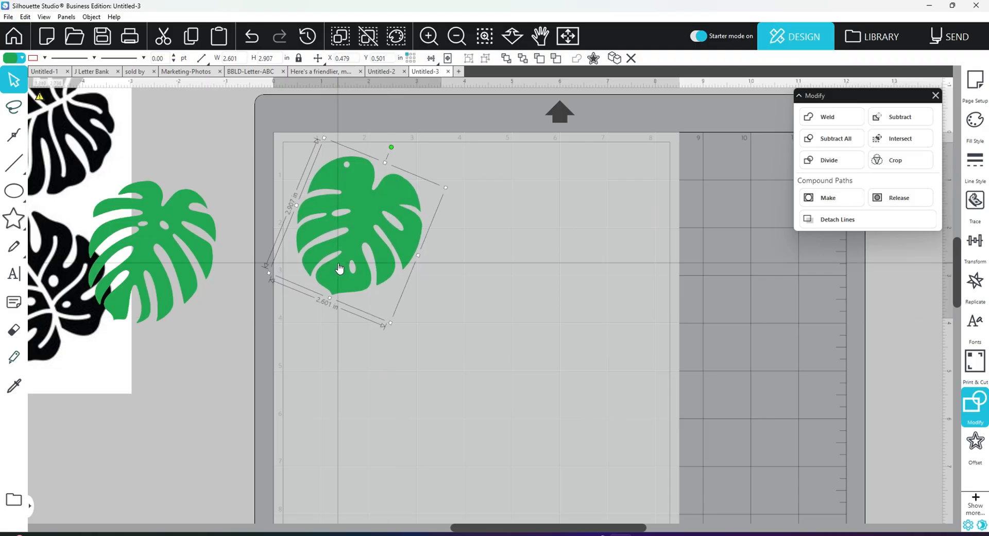
drag(390, 323, 355, 247)
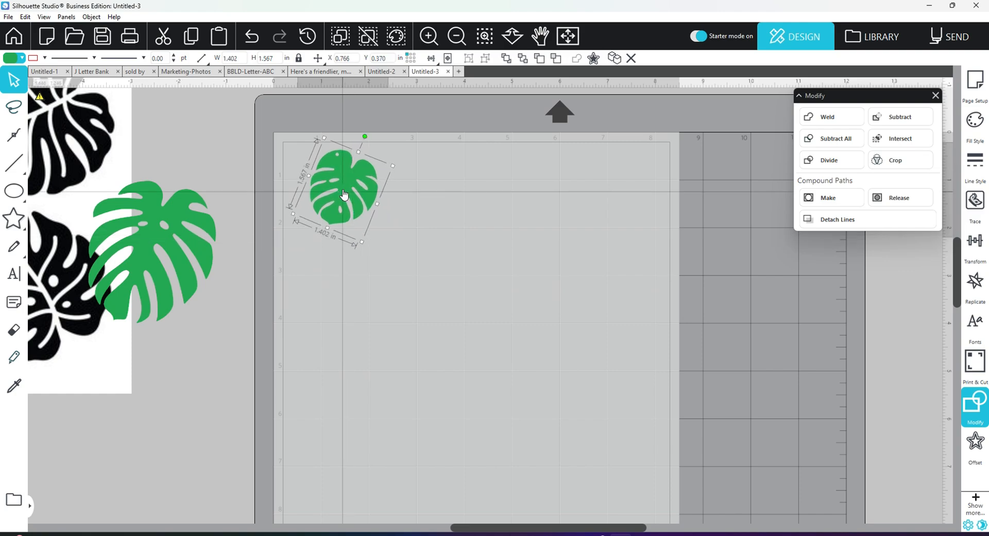
drag(343, 189, 326, 194)
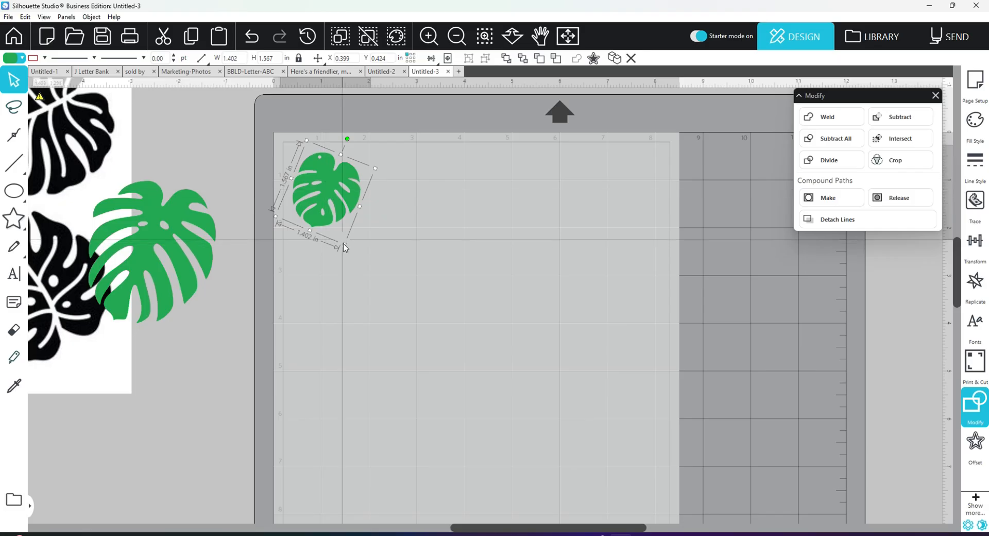
drag(344, 249, 354, 271)
mouse_move(348, 226)
mouse_down()
mouse_move(443, 248)
mouse_move(354, 219)
mouse_up()
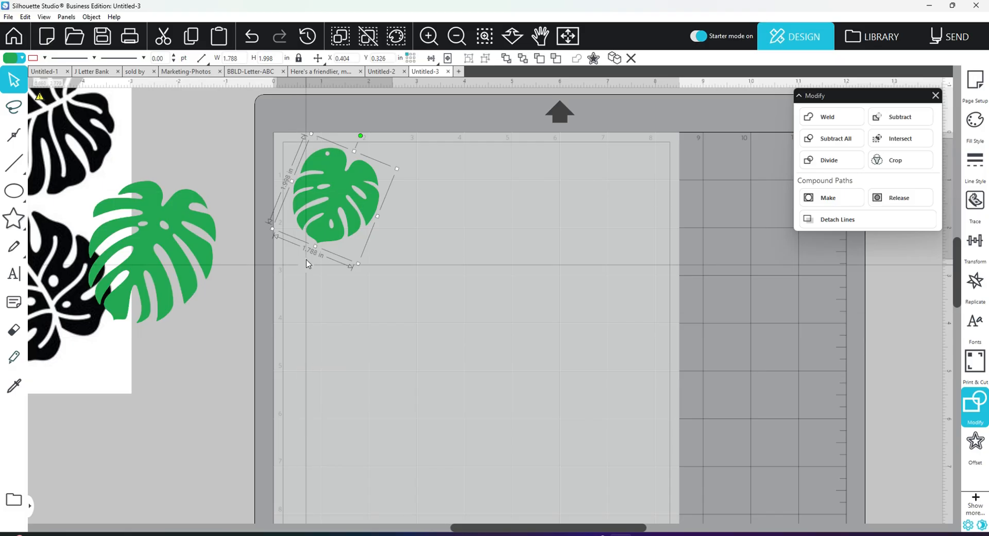
Copy the resized leaf with the hole and paste it into a new document
right_click(342, 211)
click(308, 207)
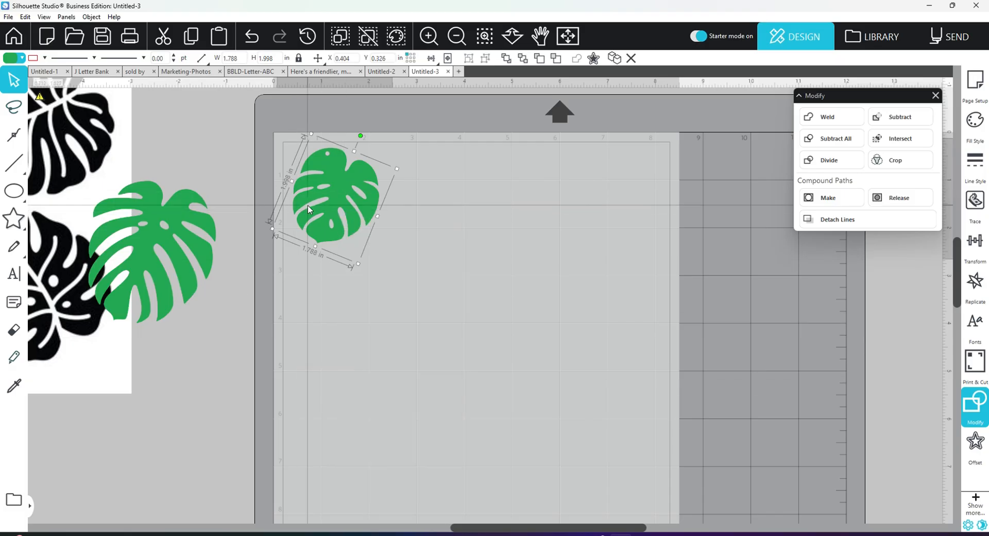
right_click(336, 188)
click(371, 233)
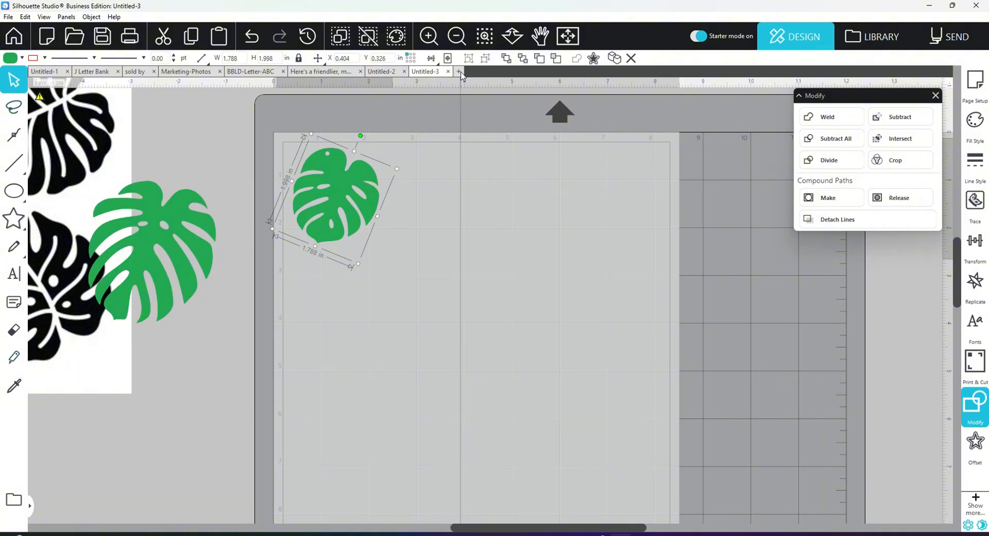
click(458, 71)
right_click(428, 201)
click(454, 249)
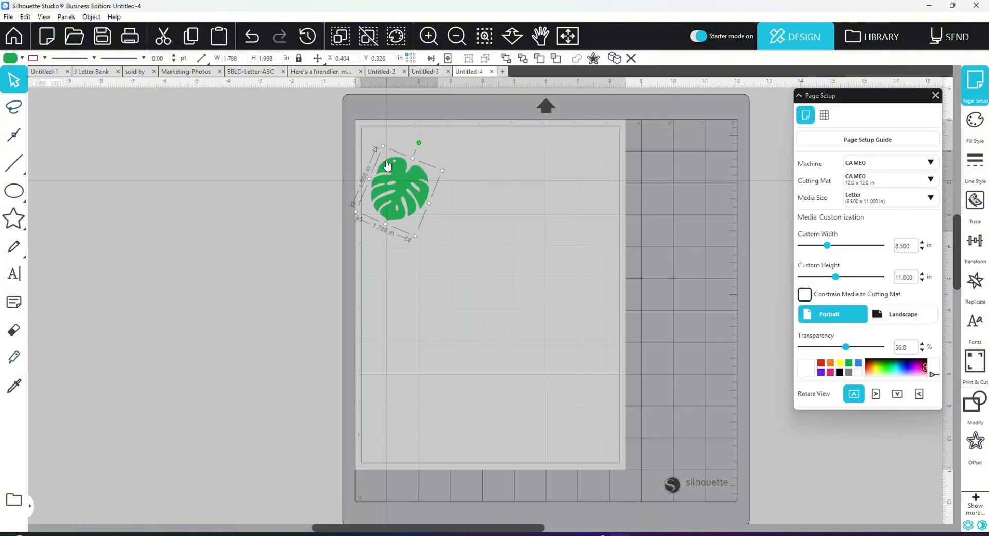
click(417, 71)
right_click(321, 220)
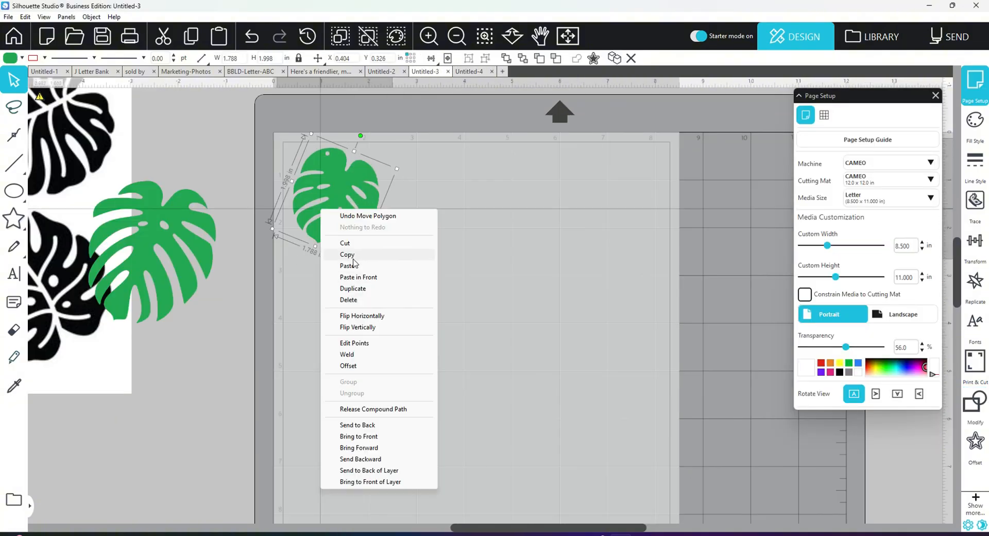
click(467, 71)
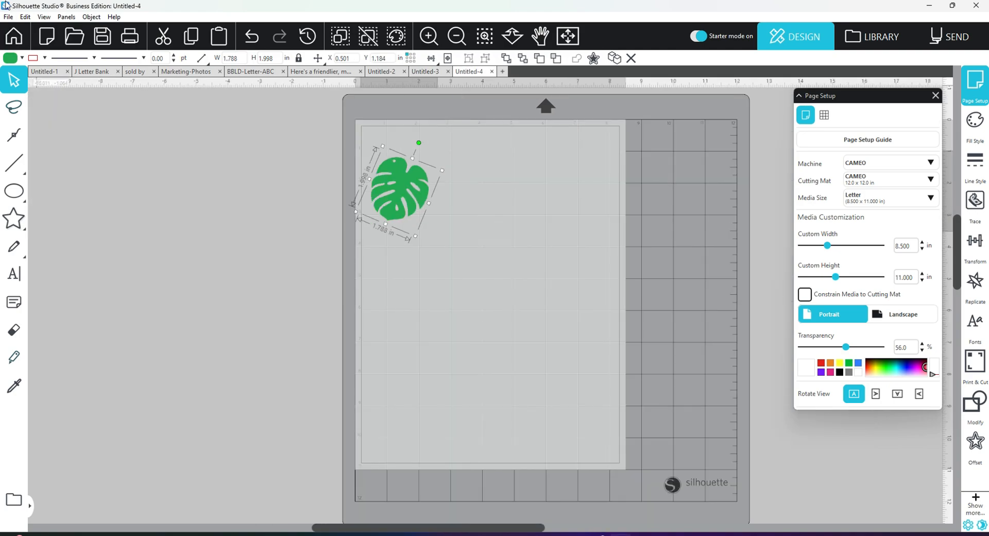
Save the document to the hard drive's Downloads folder as an SVG file named monstera earring
click(9, 17)
mouse_move(48, 117)
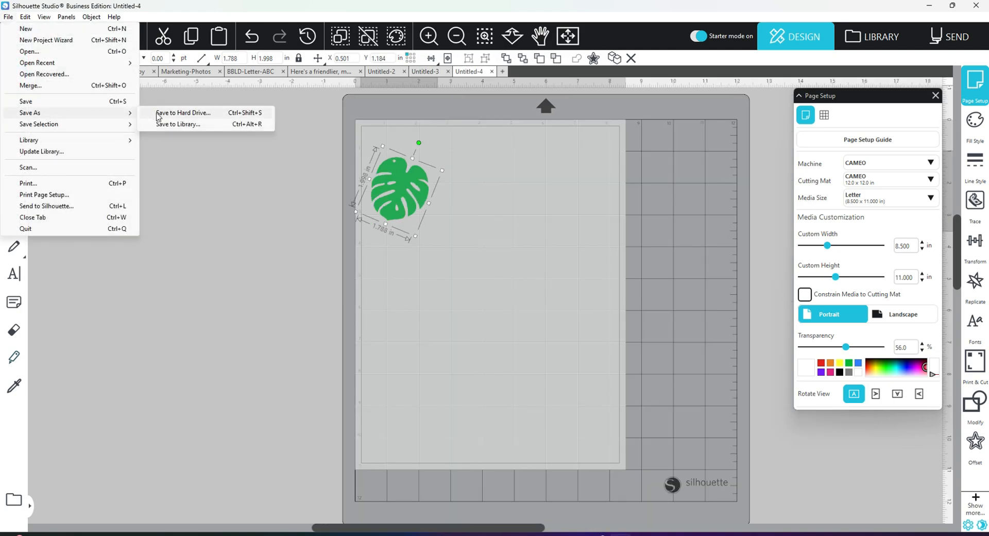
click(171, 113)
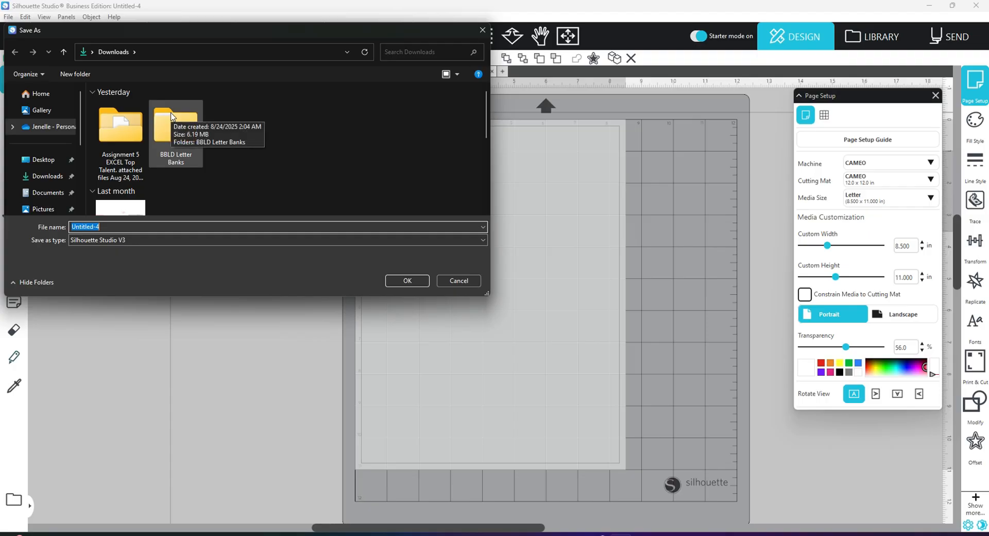
text(nonstera)
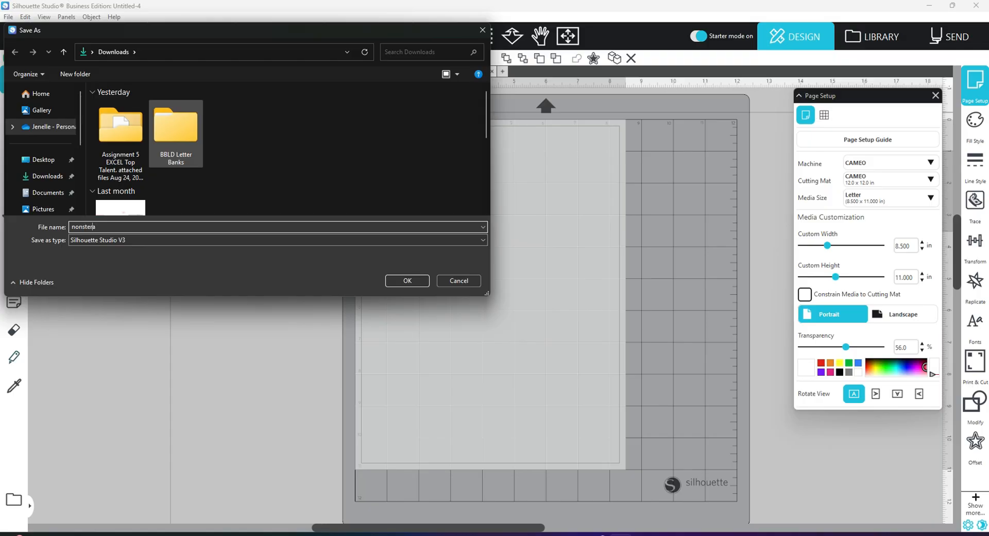
text(m)
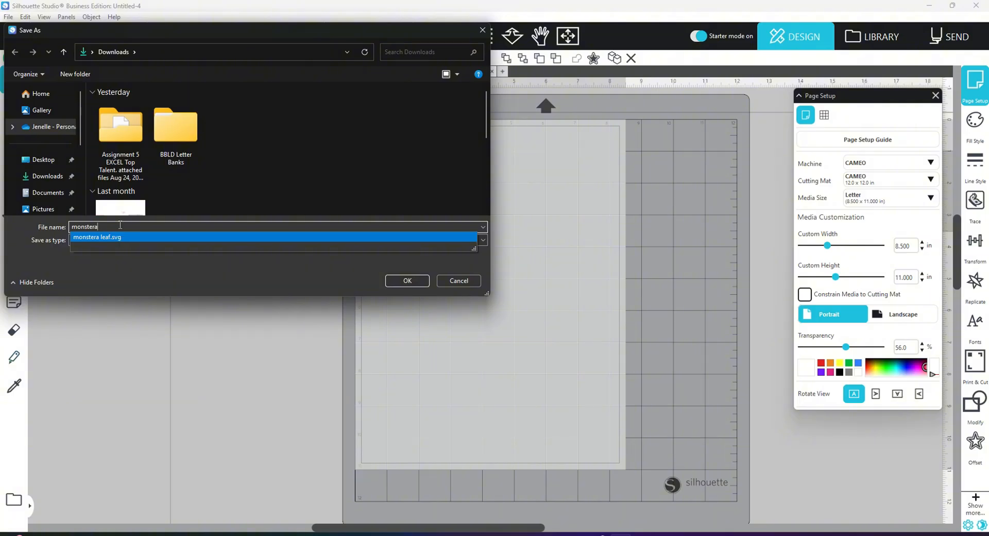
text( earring)
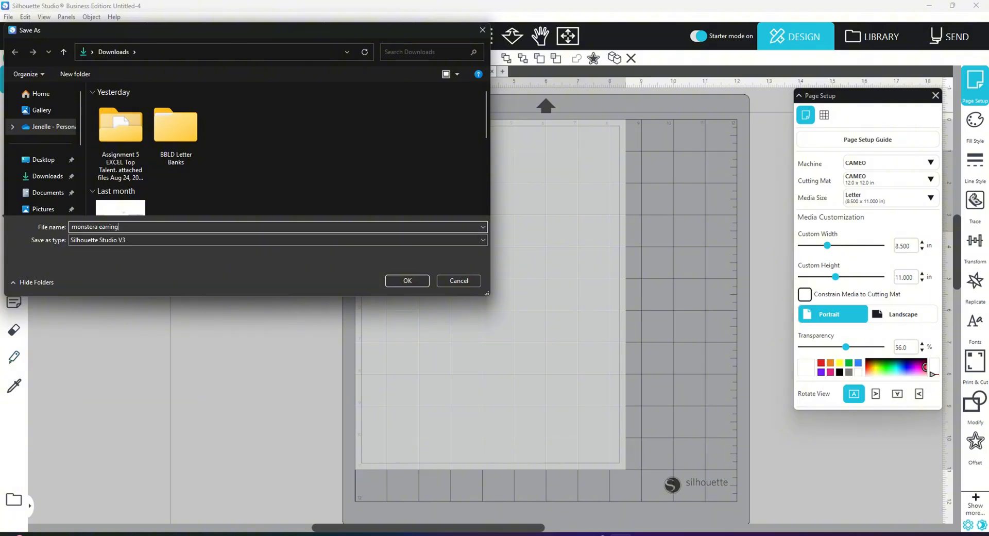
click(149, 240)
click(123, 263)
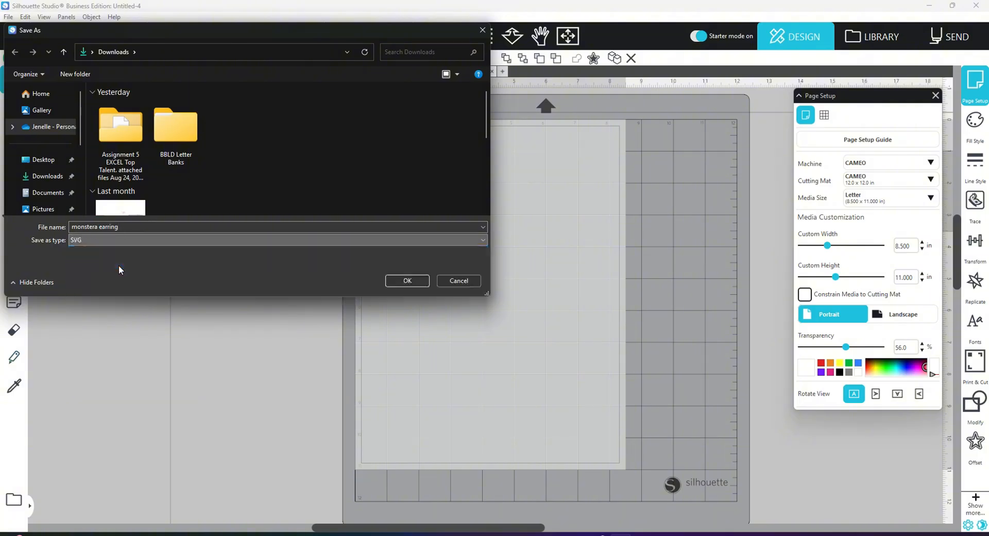
click(405, 281)
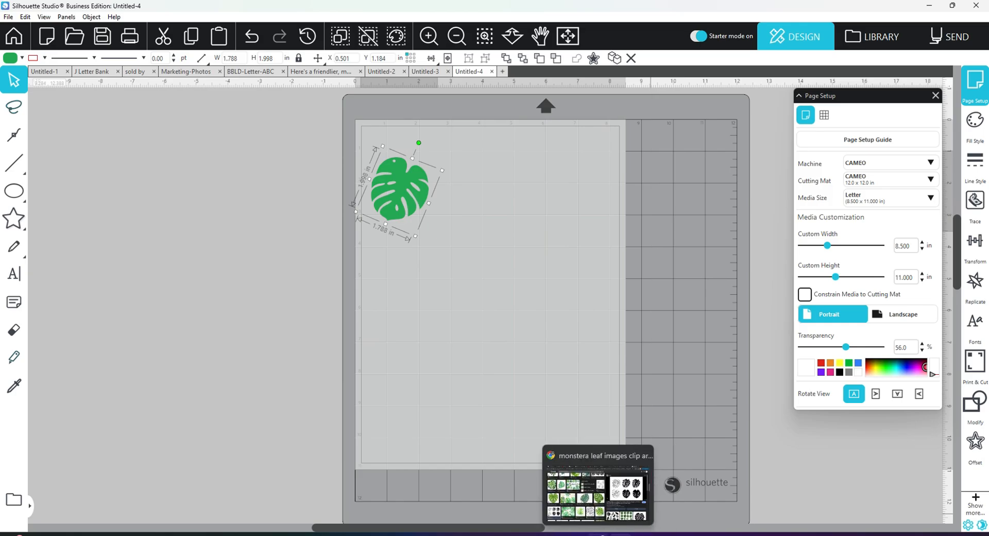
Switch to the Glowforge design in the browser and upload the monstera earring file from Downloads
click(599, 534)
click(787, 11)
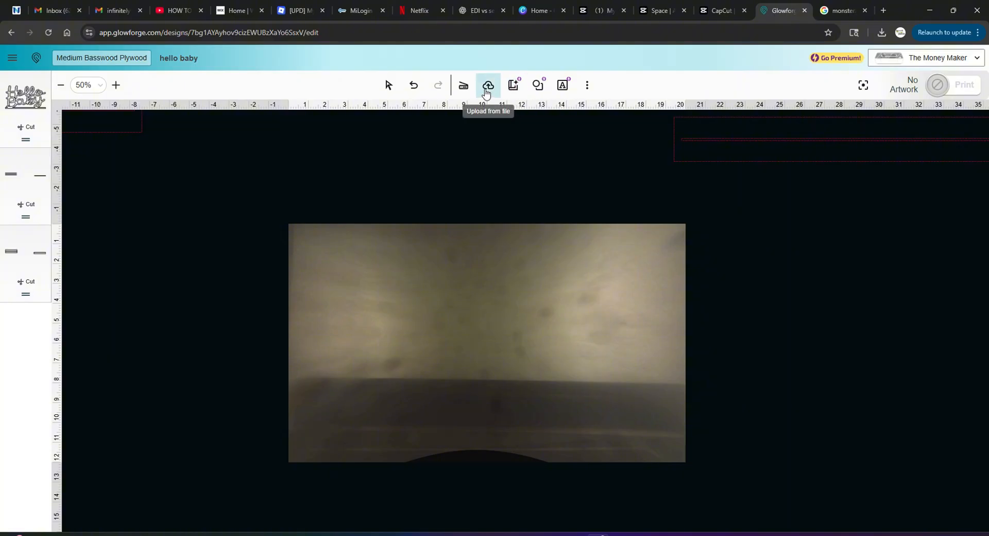
click(487, 87)
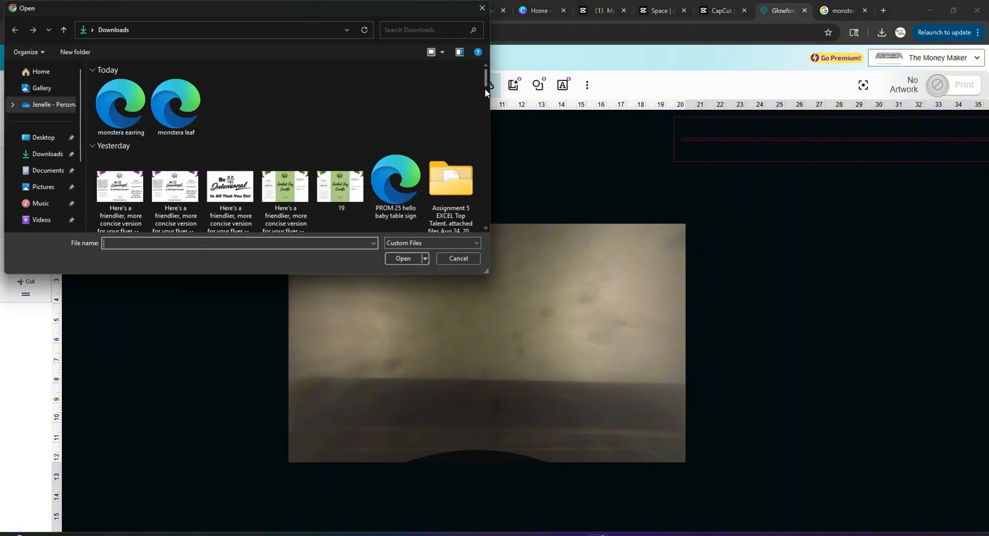
click(403, 259)
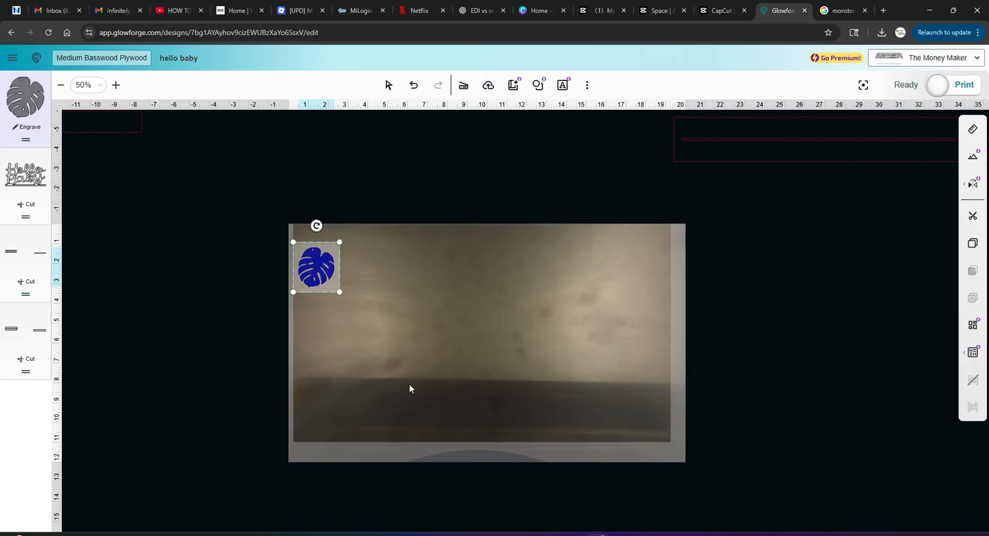
Move the uploaded leaf about 1 in to the right on the bed and change its operation from engrave to cut
drag(344, 272, 363, 271)
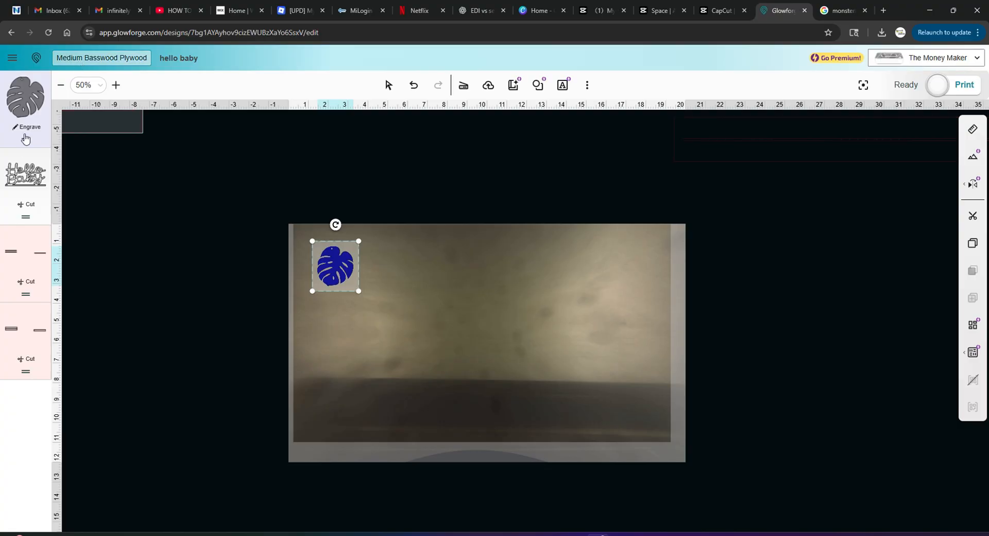
click(25, 138)
click(124, 86)
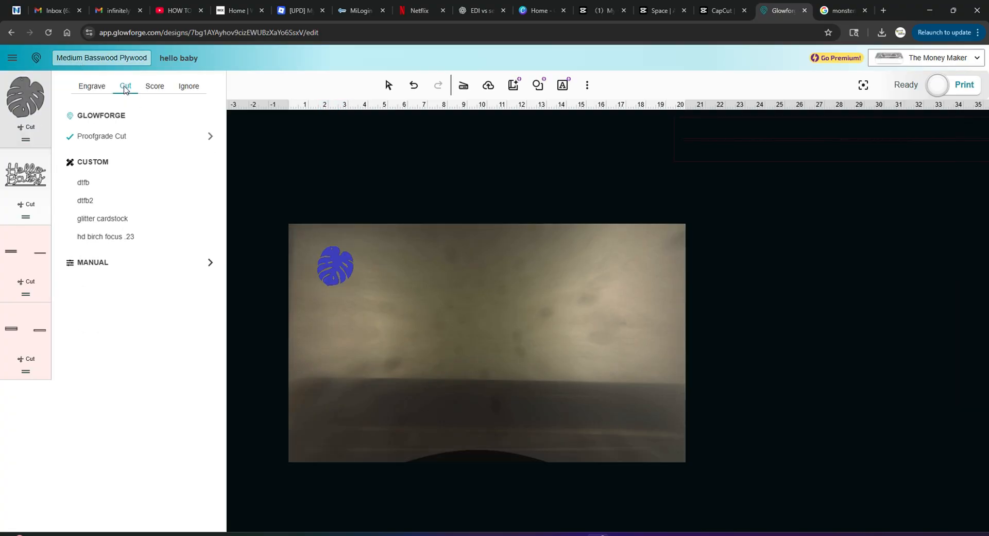
click(263, 319)
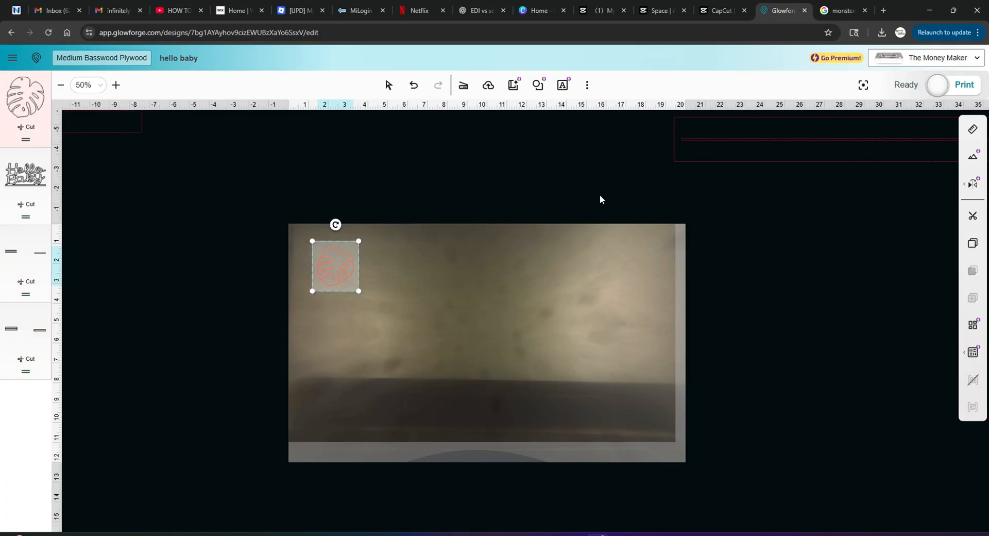
Check the leaf's width and height in the design
click(973, 128)
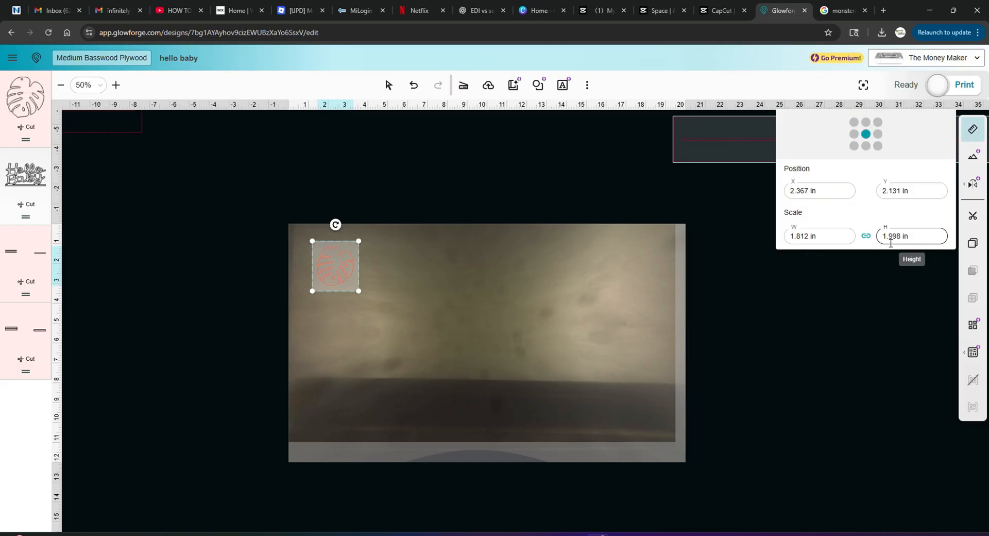
click(885, 329)
click(335, 265)
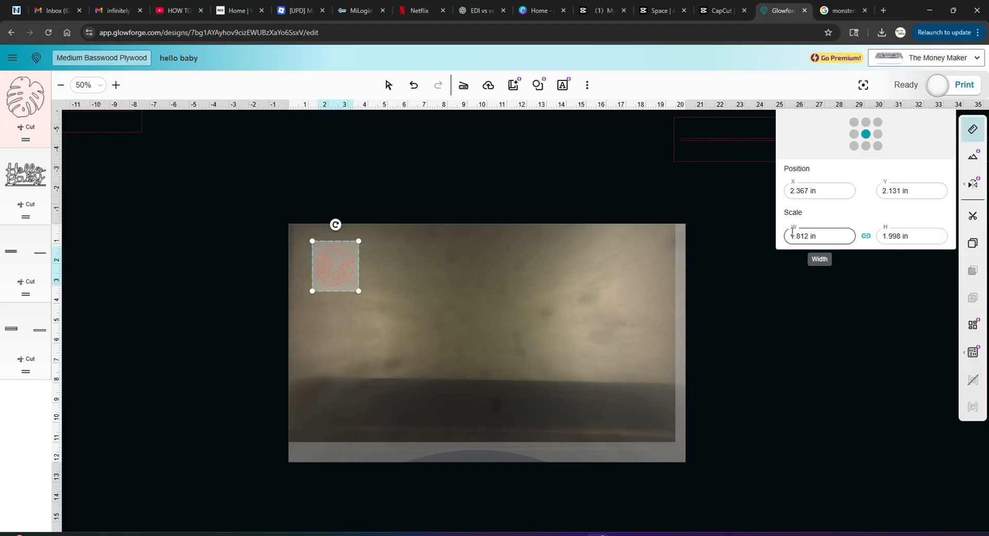
click(973, 129)
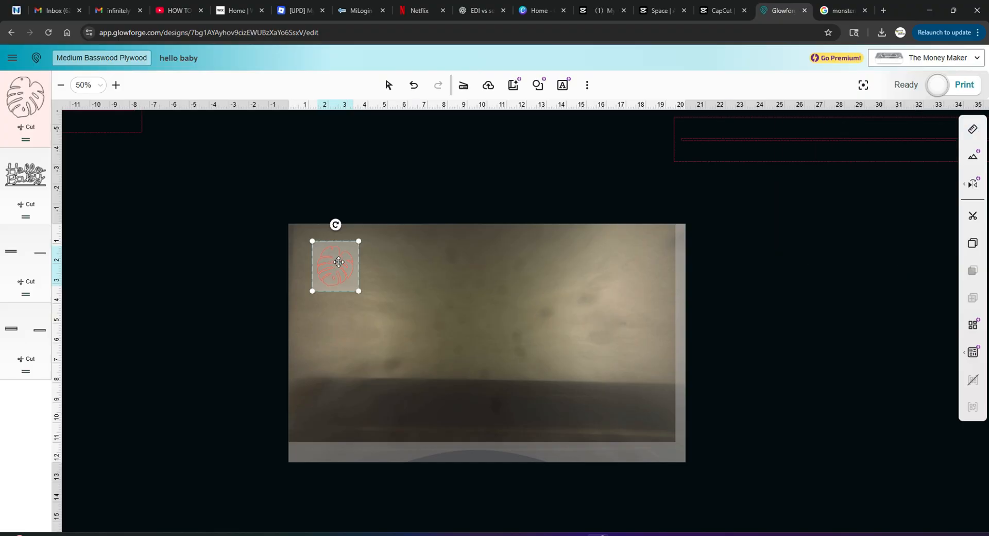
Move the leaf about 4 in down near the bed's left edge and paste a copy of it
drag(338, 262, 322, 343)
right_click(313, 345)
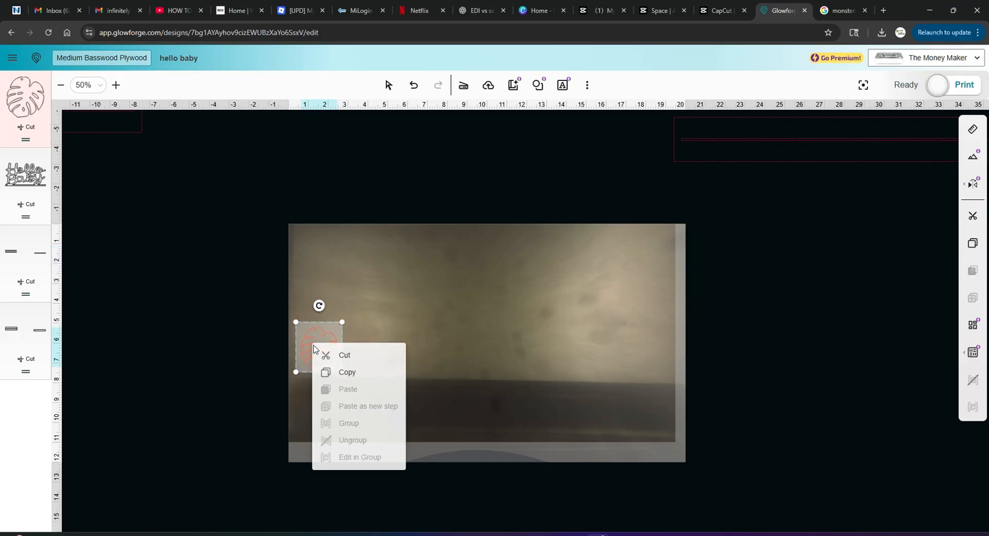
click(347, 372)
click(382, 326)
right_click(367, 355)
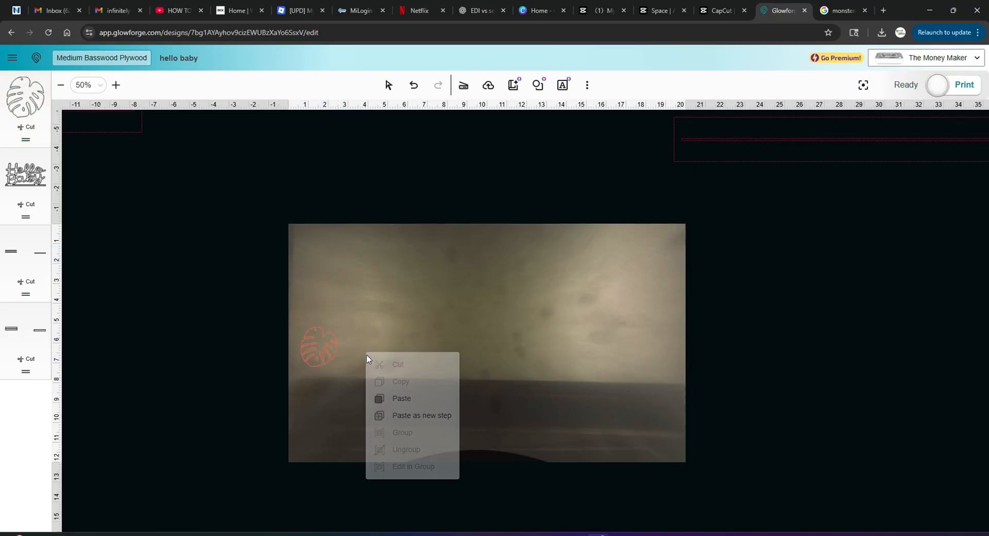
click(395, 400)
Place the copied leaf level with the original on its right side and start the print
drag(327, 353, 360, 351)
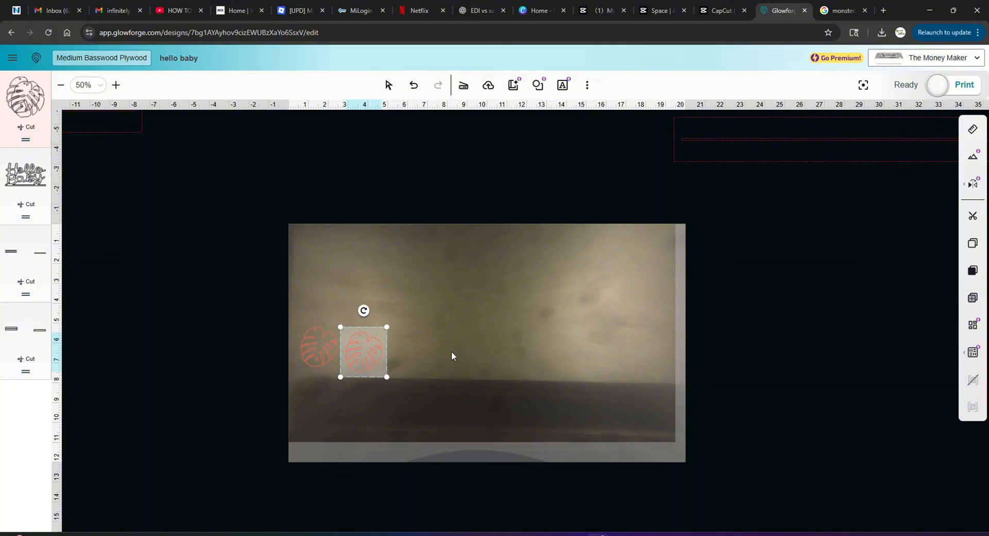
drag(355, 348, 356, 343)
click(417, 352)
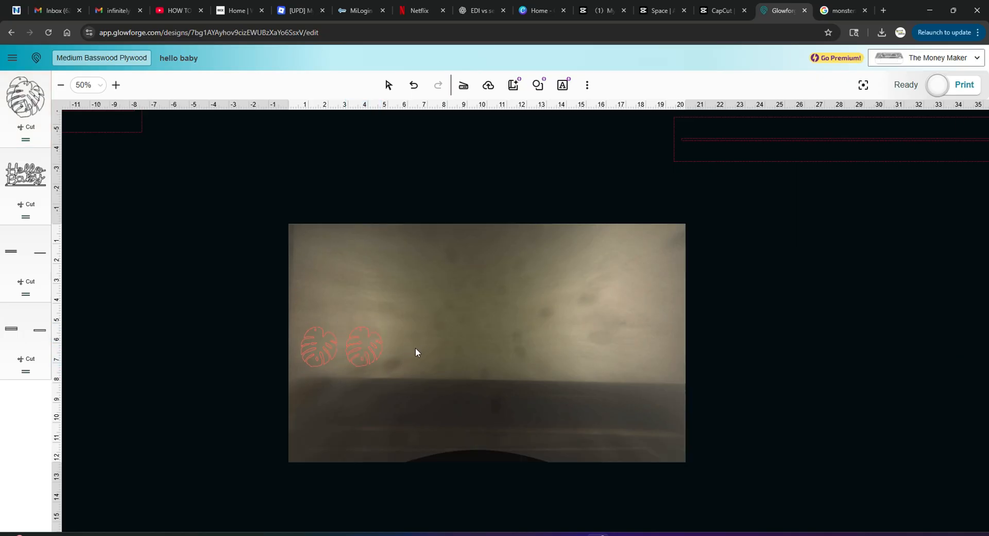
click(939, 85)
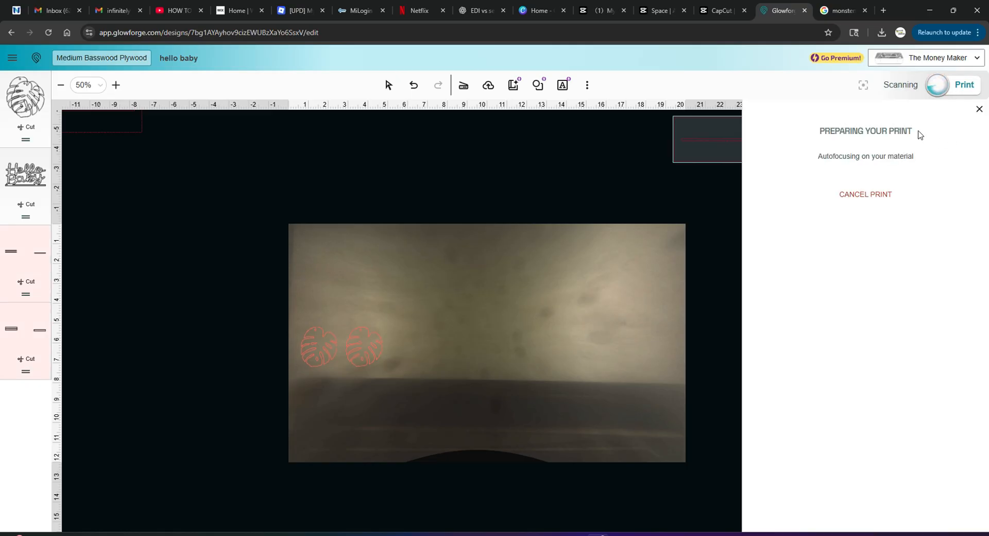